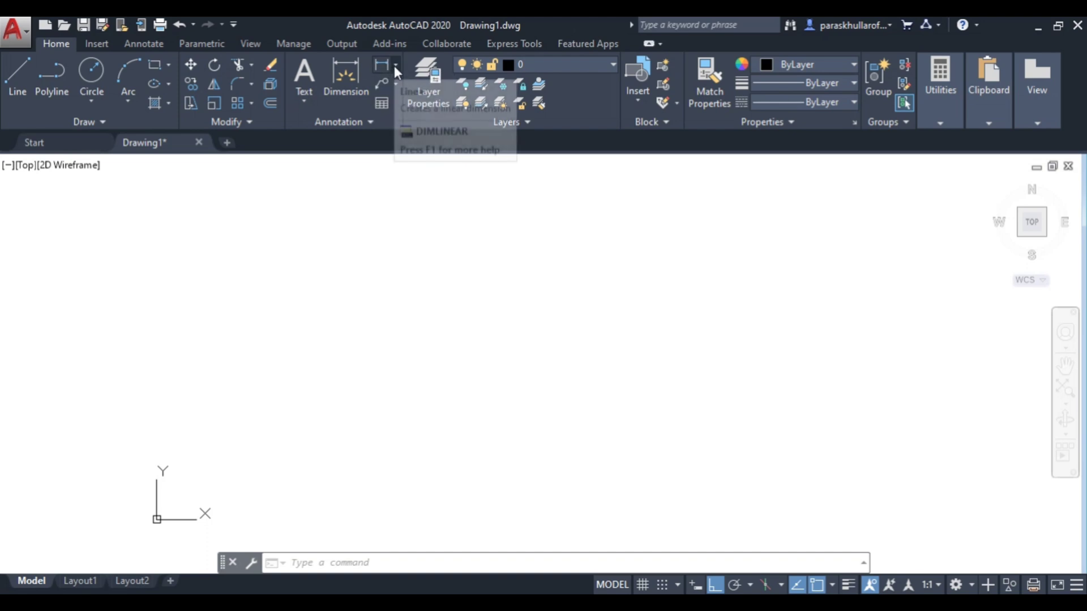
Start the Line tool from the Draw panel, after briefly checking the Dimension flyout
click(395, 66)
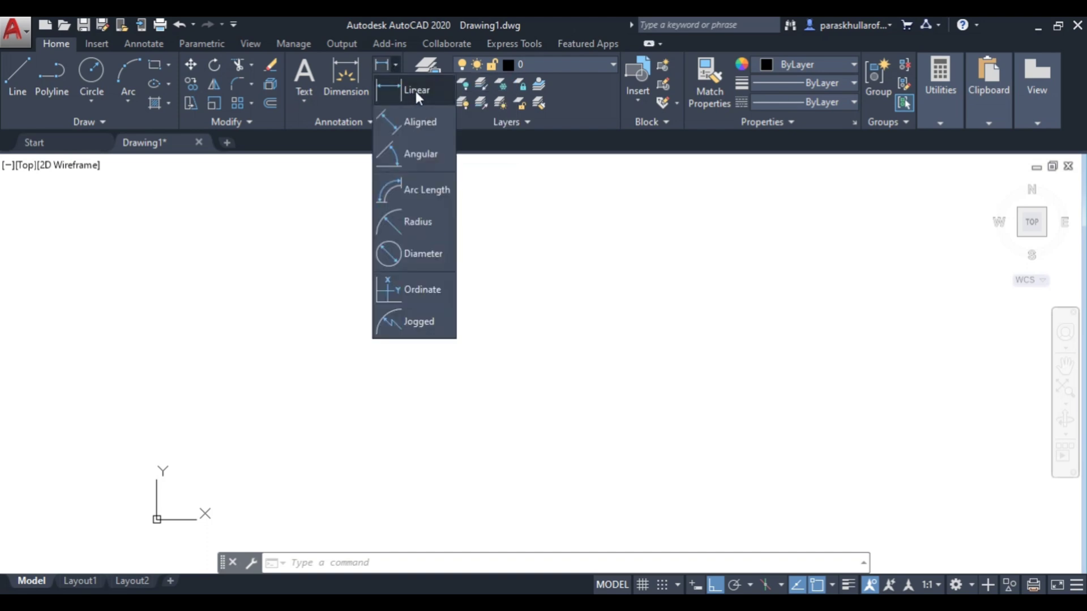
click(450, 20)
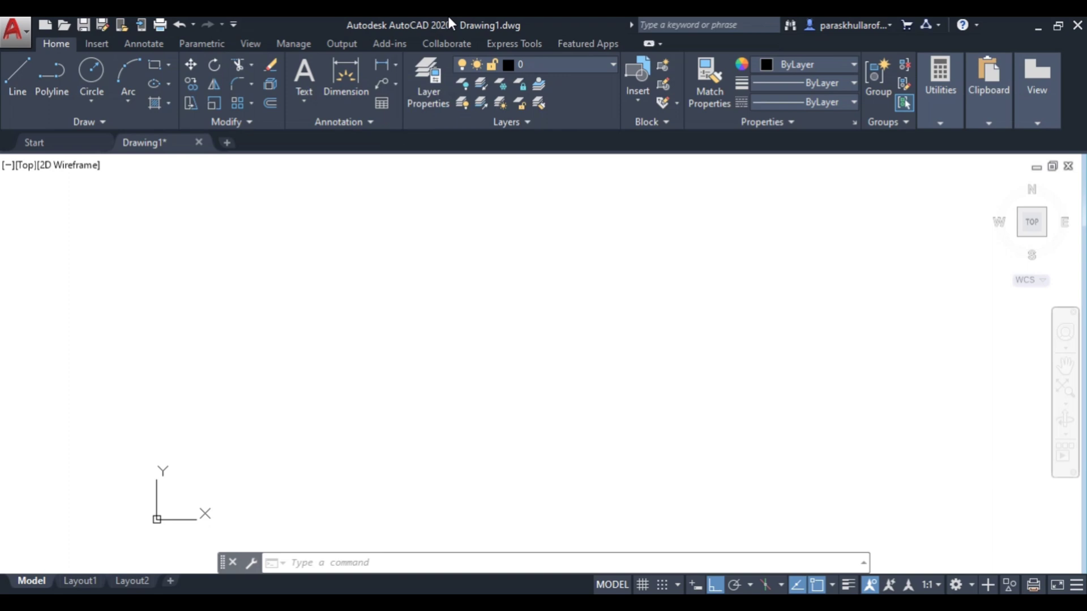
click(25, 72)
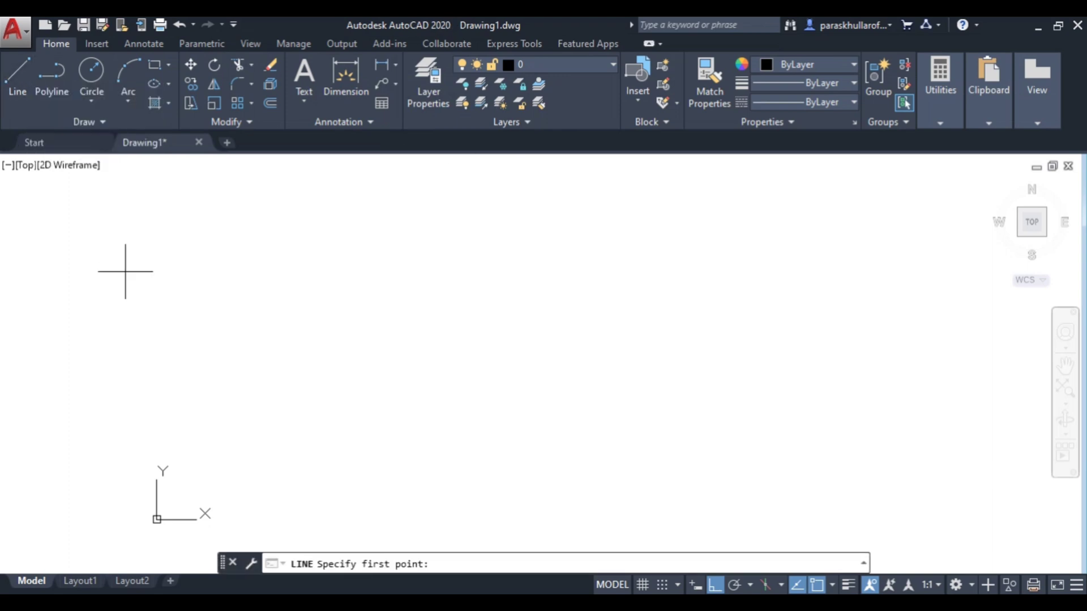
Draw a 50-unit line downward and a 50-unit line rightward from its bottom, forming an L
click(361, 239)
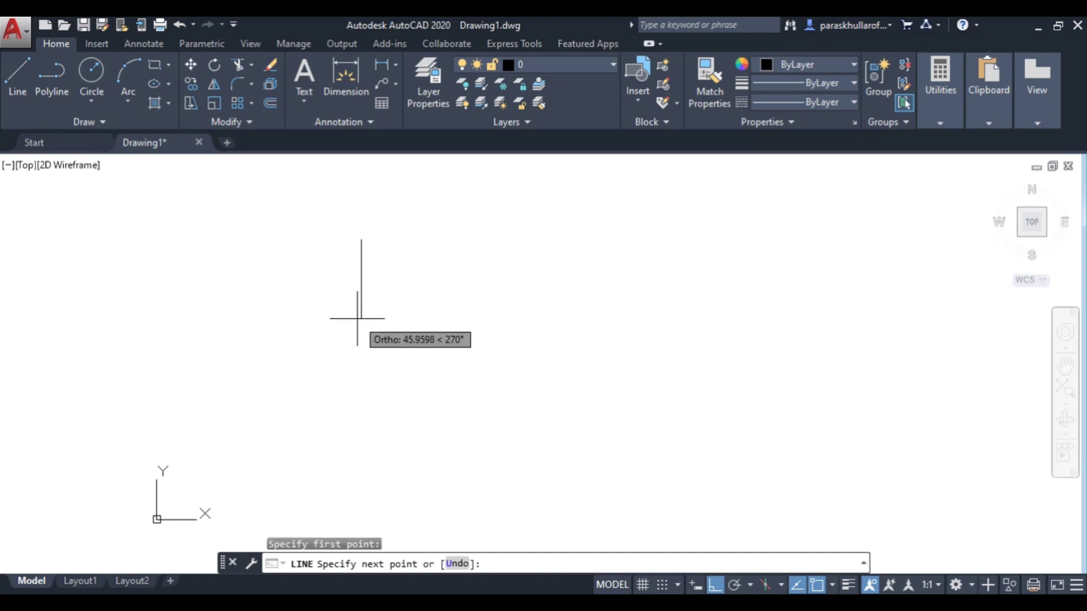
text(50)
key(Return)
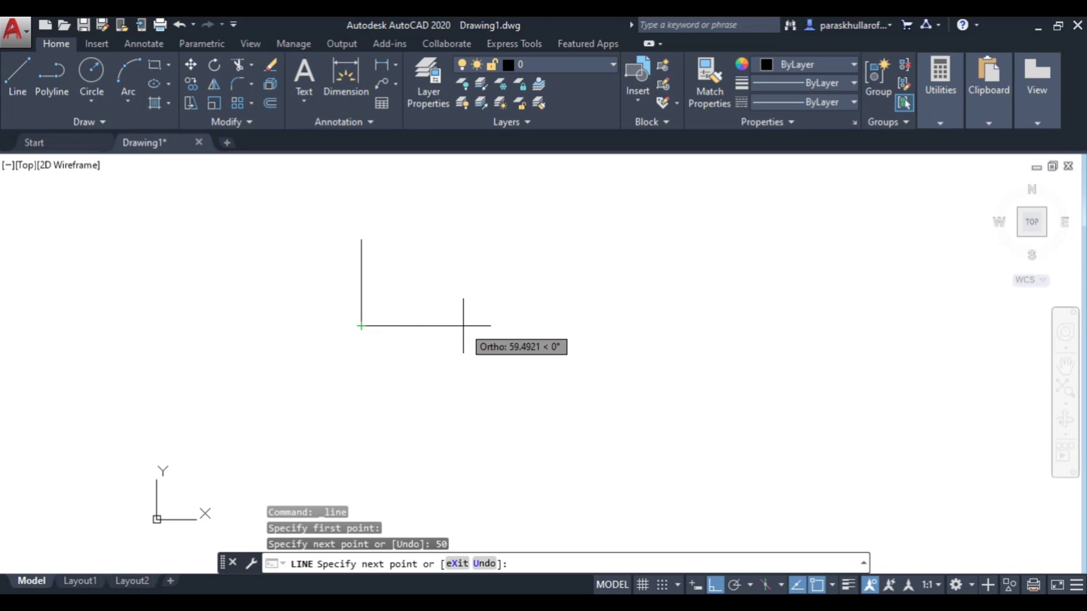
text(50)
key(Return)
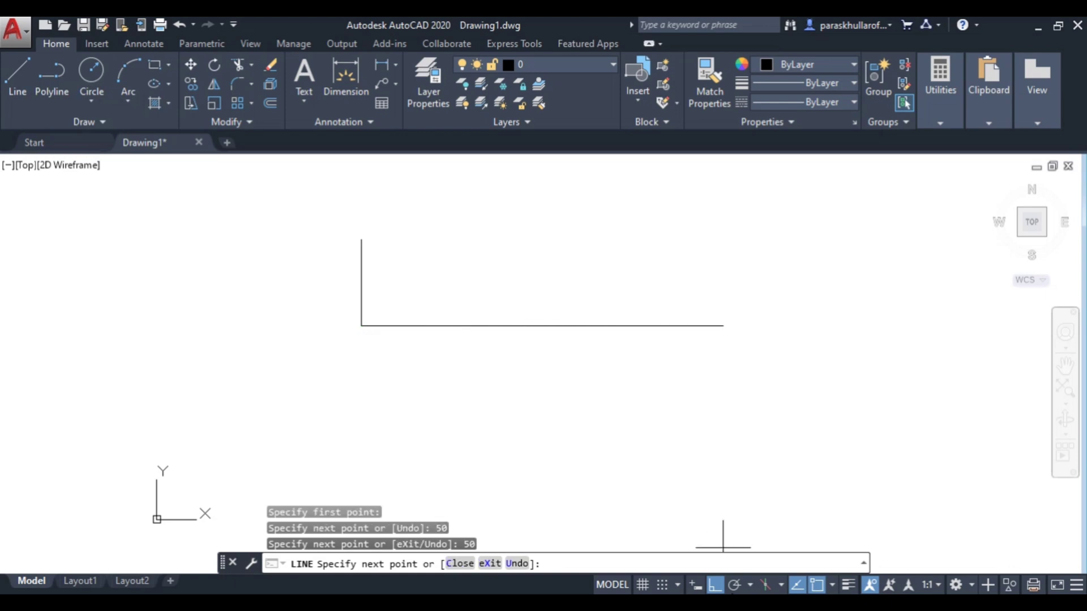
right_click(600, 366)
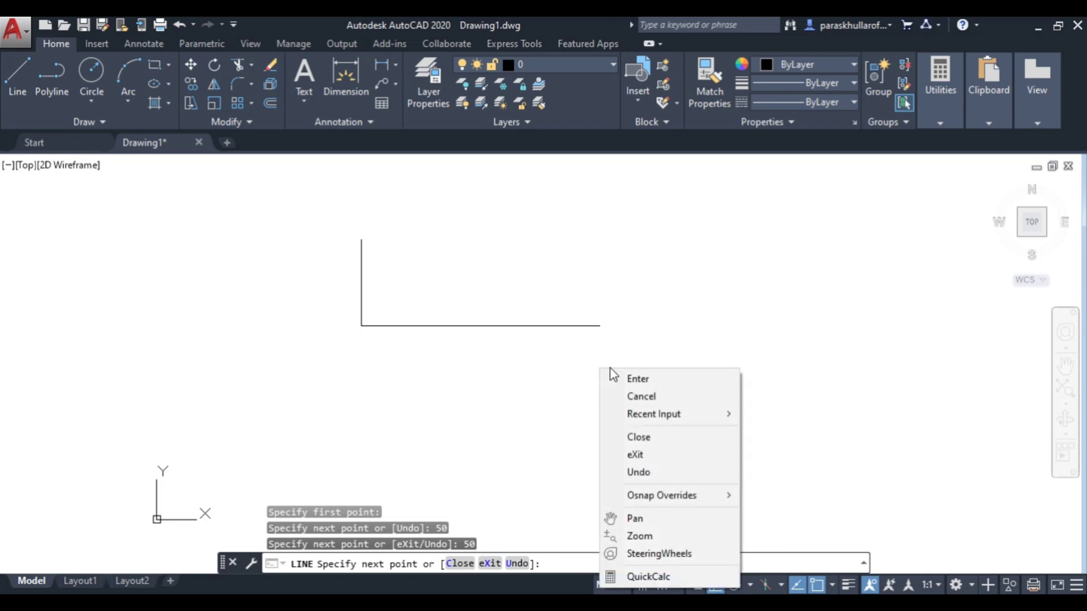
click(627, 377)
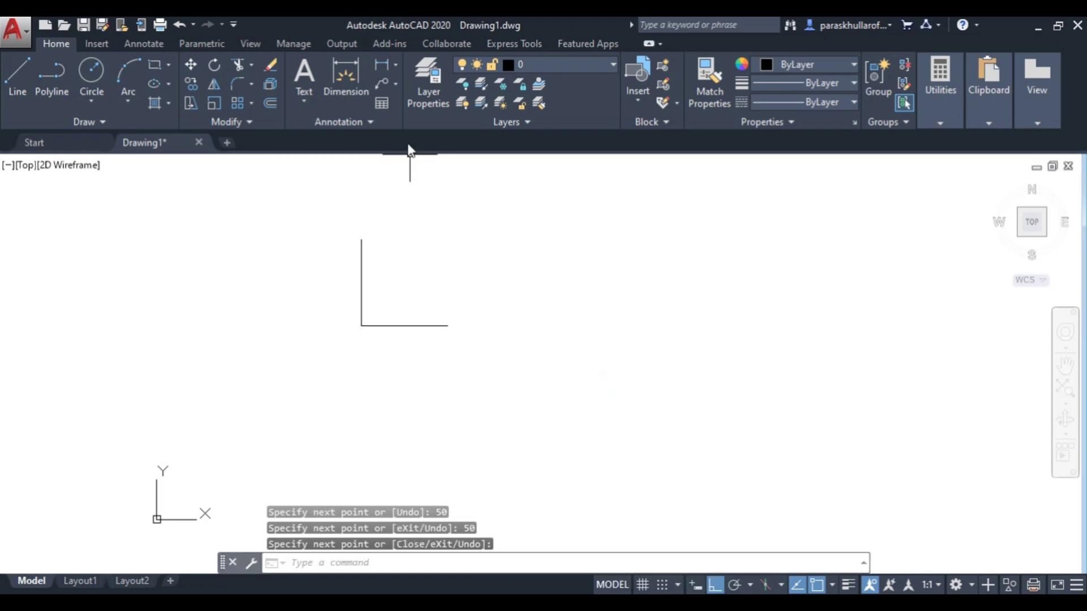
click(397, 65)
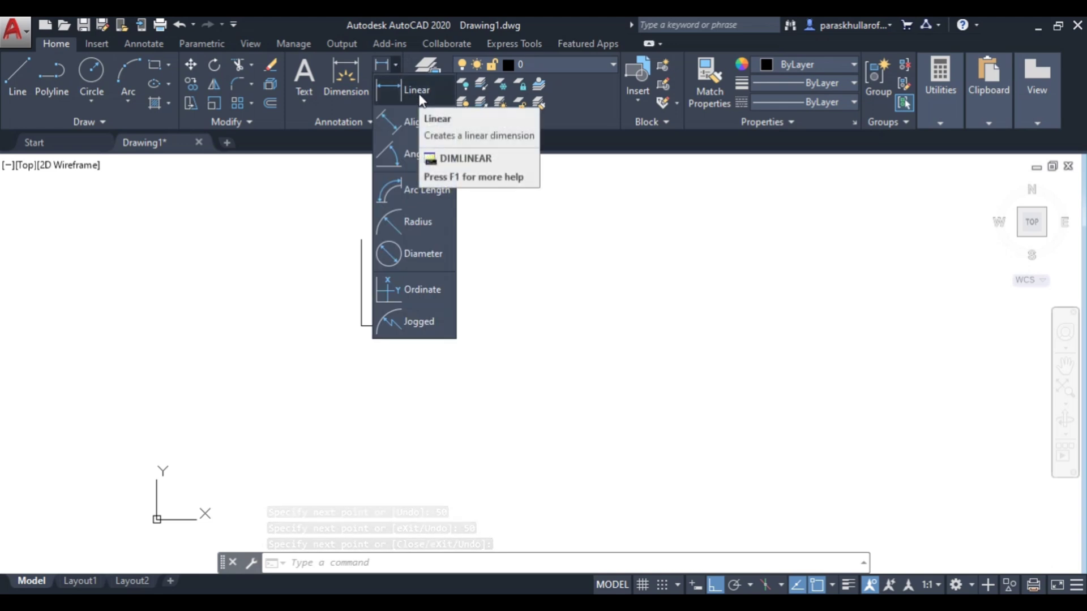
Add a linear dimension of 50 to the left of the vertical line
click(419, 94)
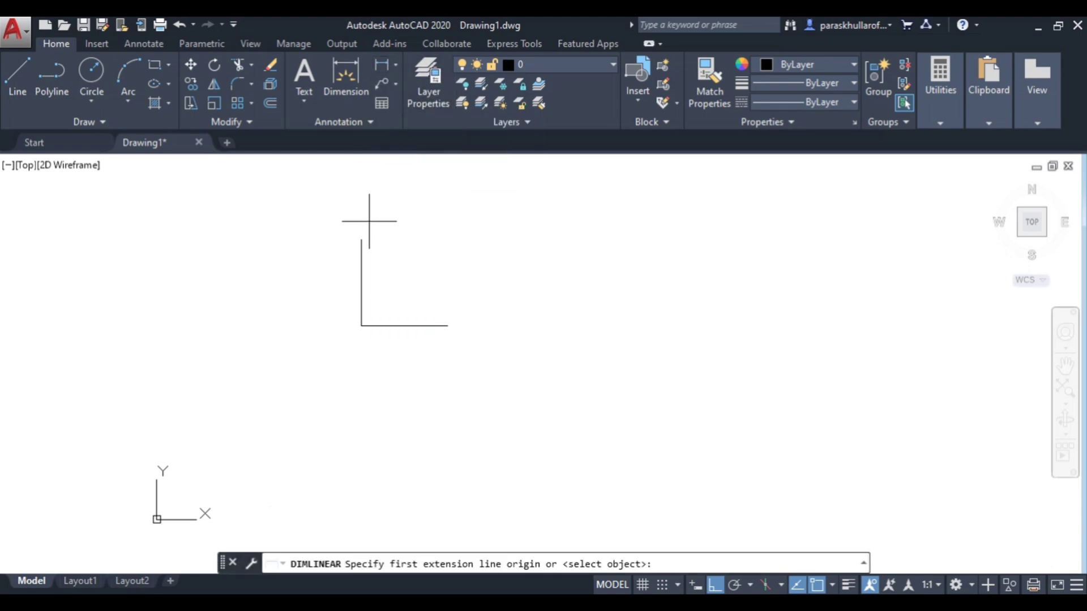
click(361, 240)
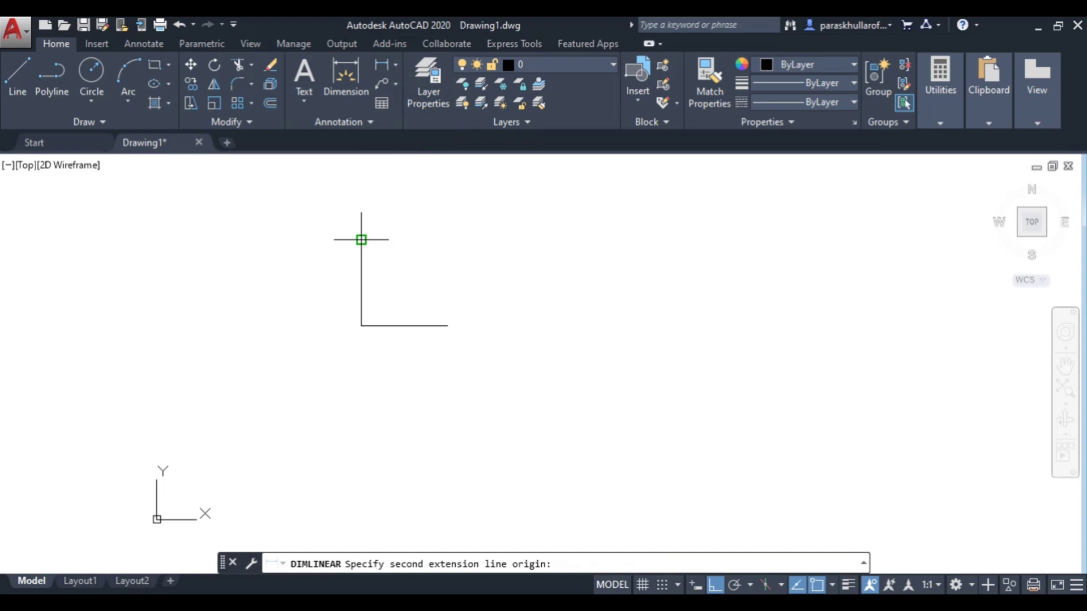
click(361, 326)
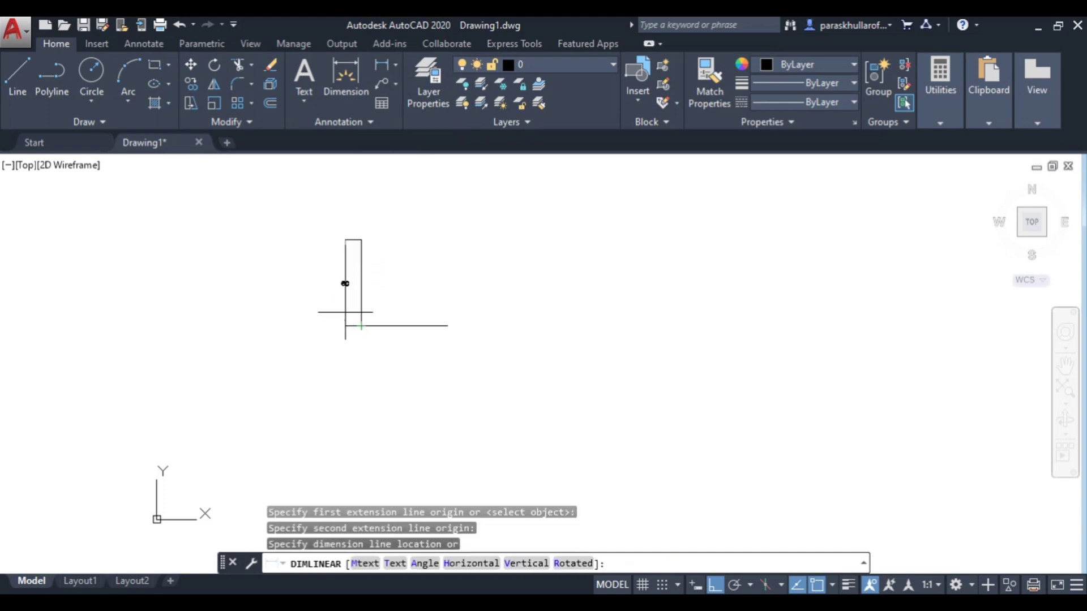
click(344, 284)
scroll(345, 286, up, 4)
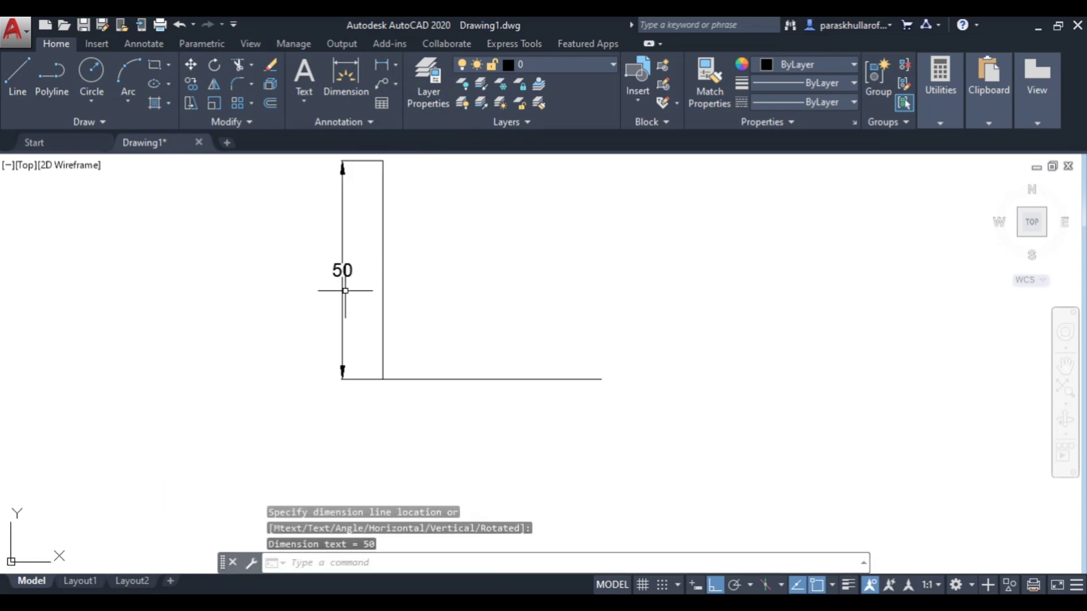
scroll(344, 290, down, 2)
middle_drag(432, 279, 415, 322)
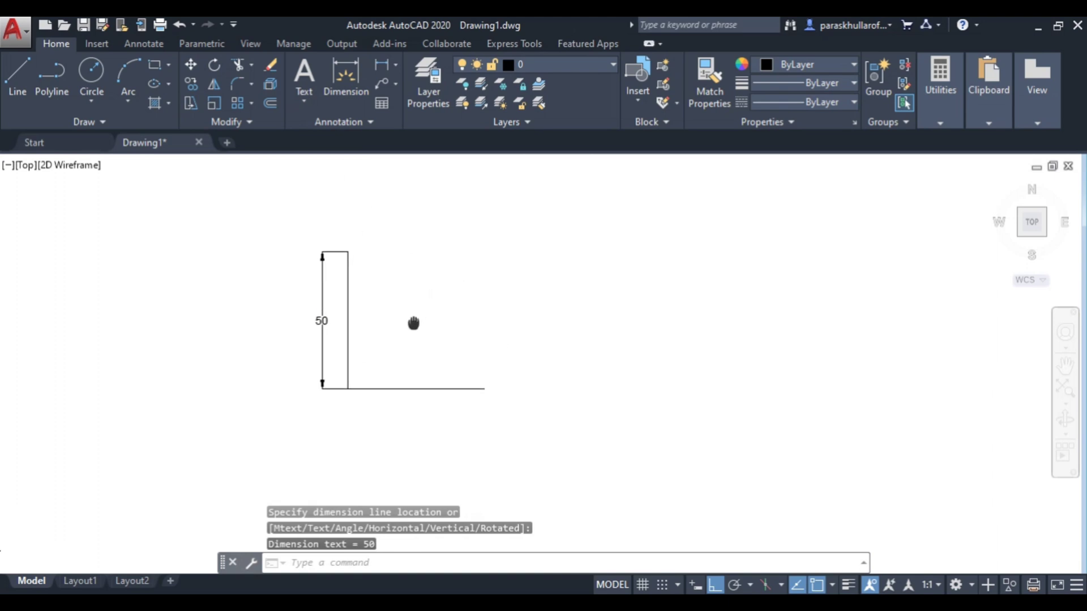
Add a linear dimension of 50 below the horizontal line
click(385, 67)
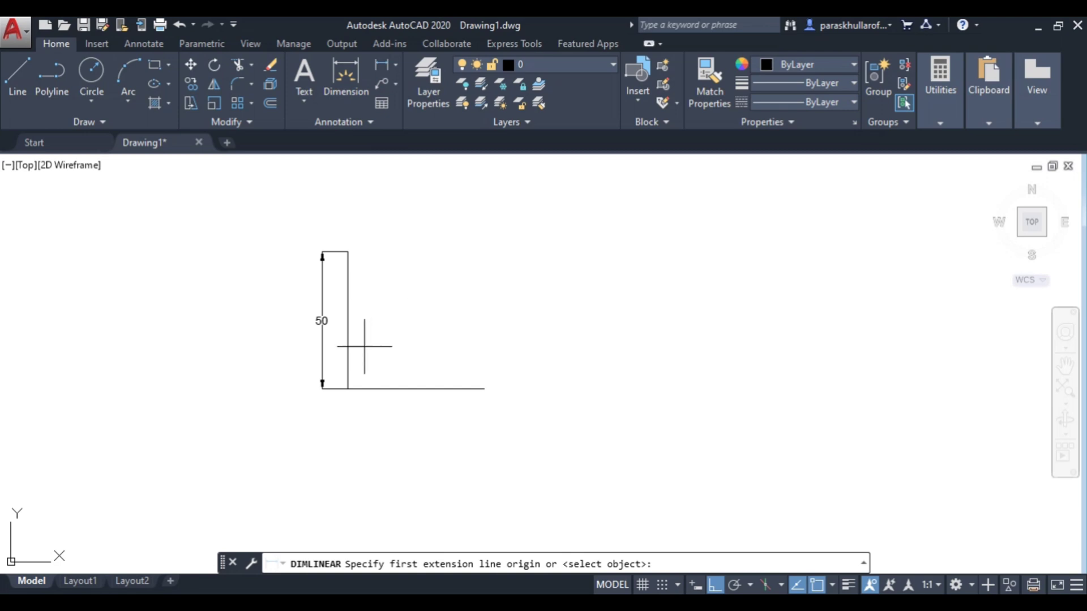
click(348, 389)
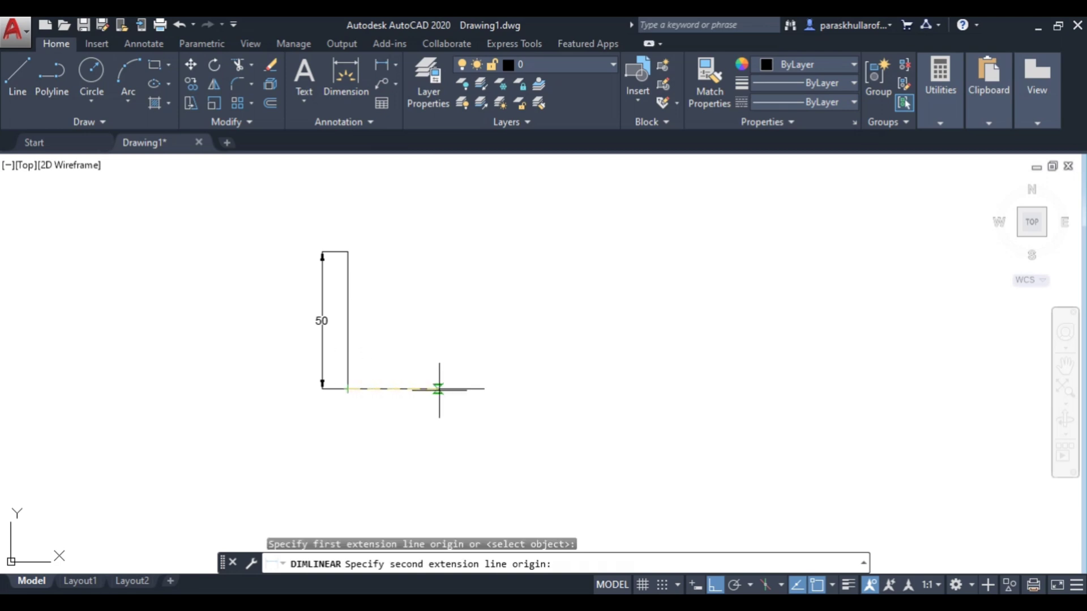
click(484, 389)
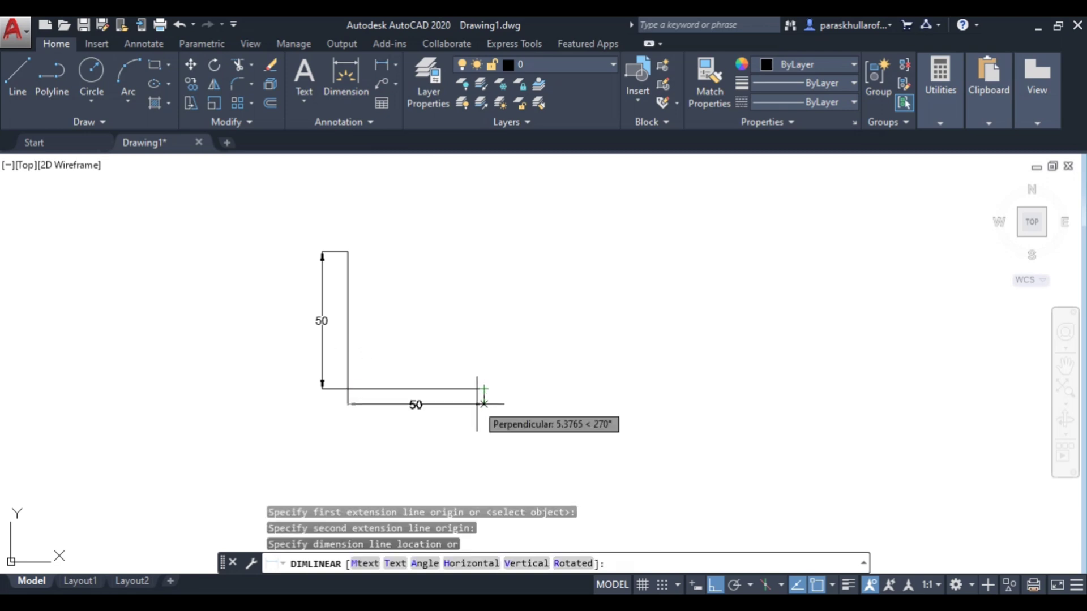
click(477, 404)
scroll(404, 312, up, 2)
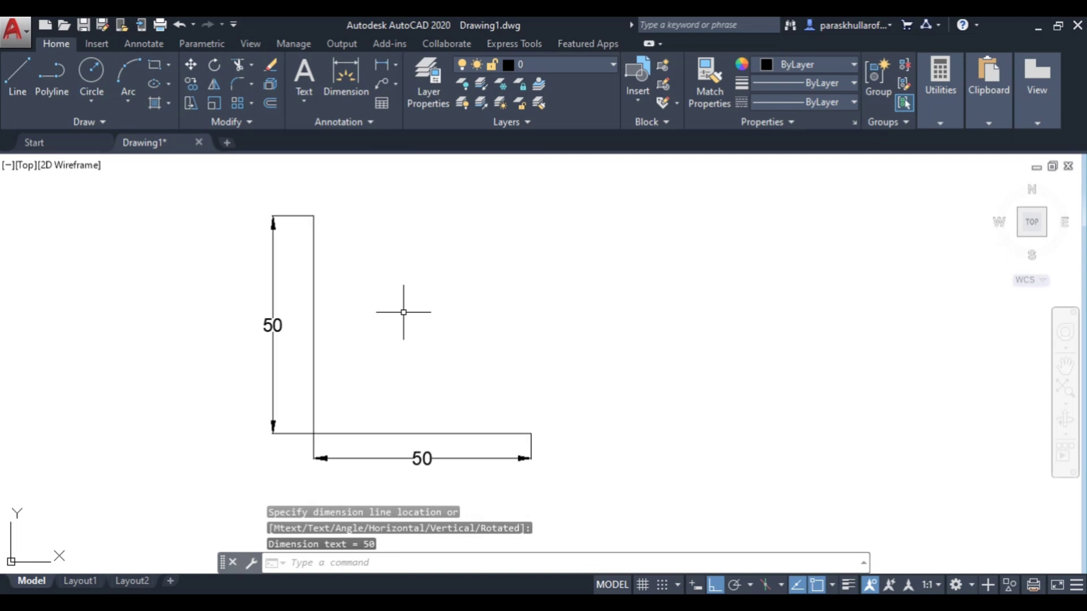
click(313, 331)
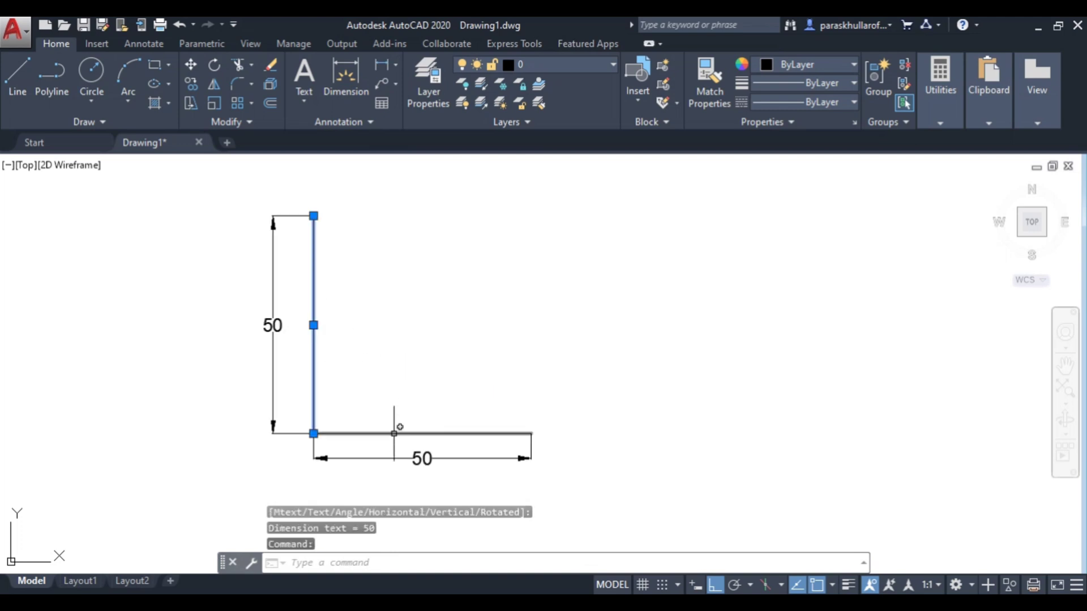
Give both L lines a 0.60 mm lineweight and turn on lineweight display
click(399, 434)
click(826, 83)
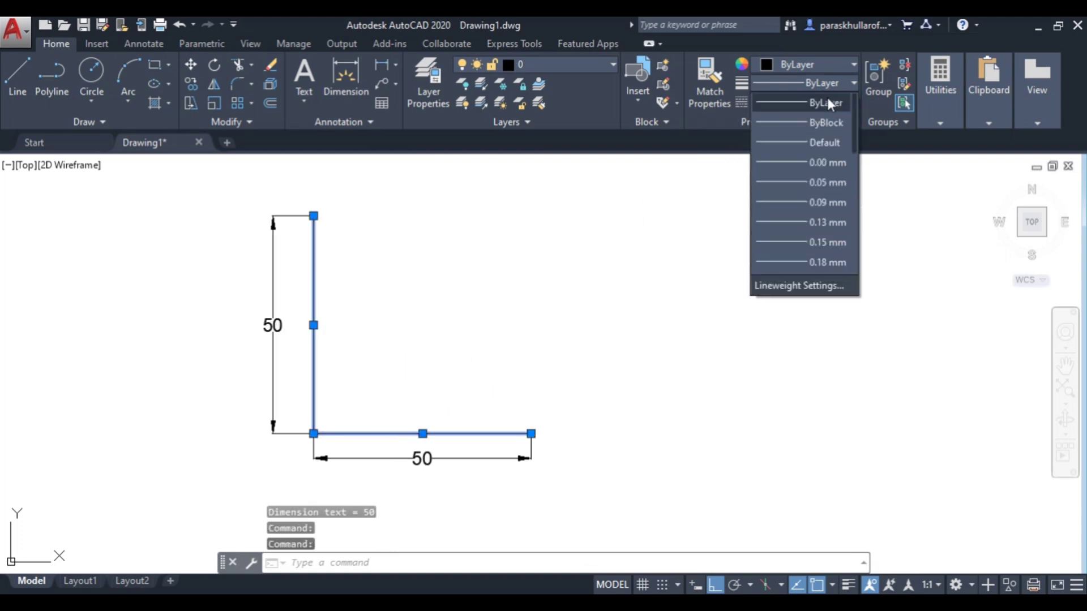
scroll(821, 192, down, 1)
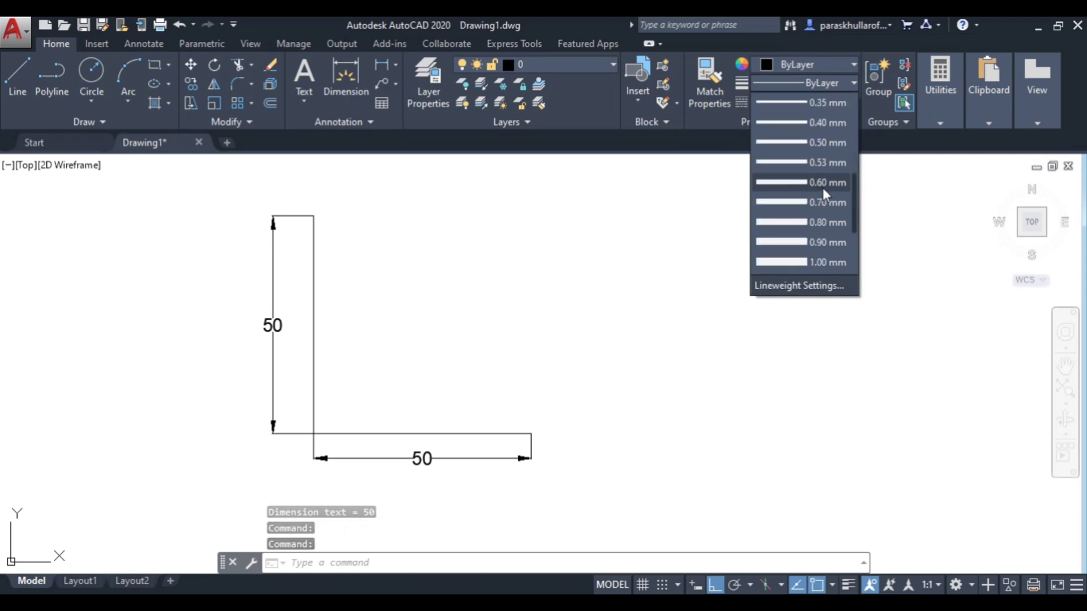
click(823, 186)
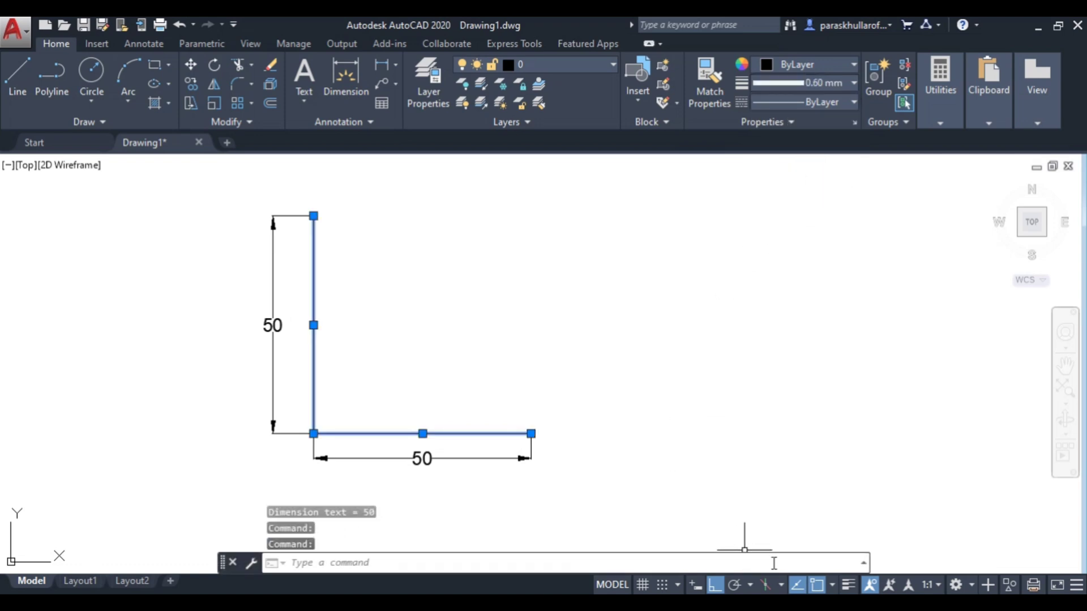
click(847, 584)
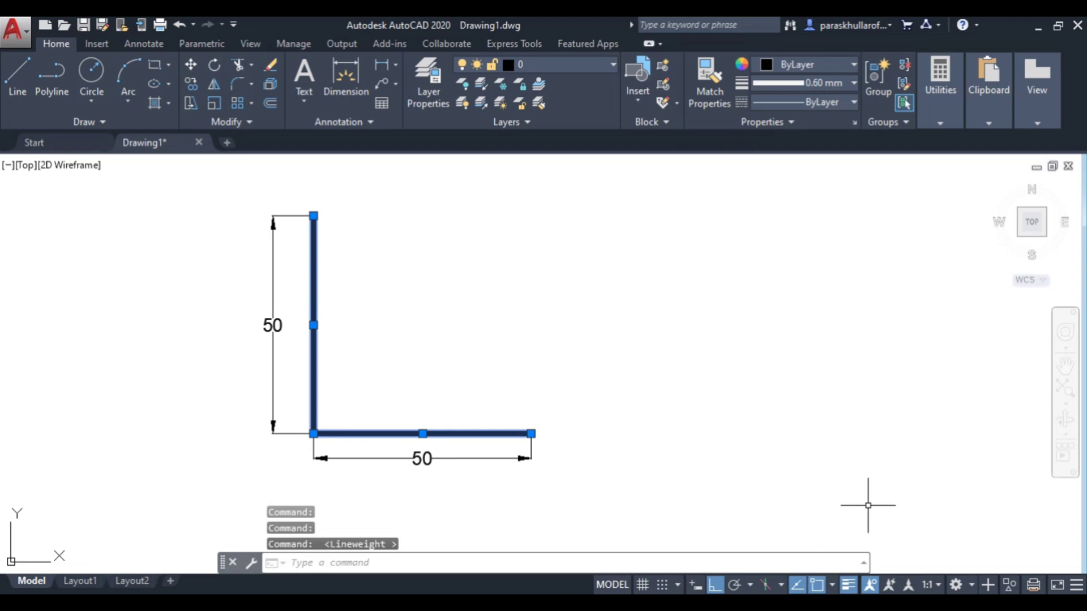
key(Escape)
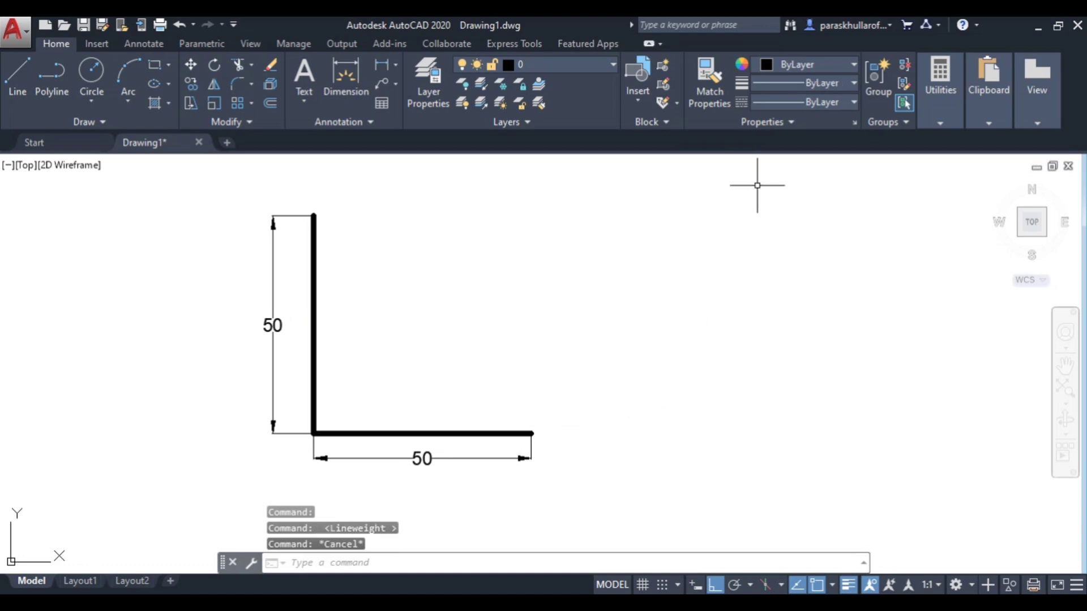
Make 0.60 mm the current lineweight for new lines
click(807, 84)
scroll(838, 187, down, 2)
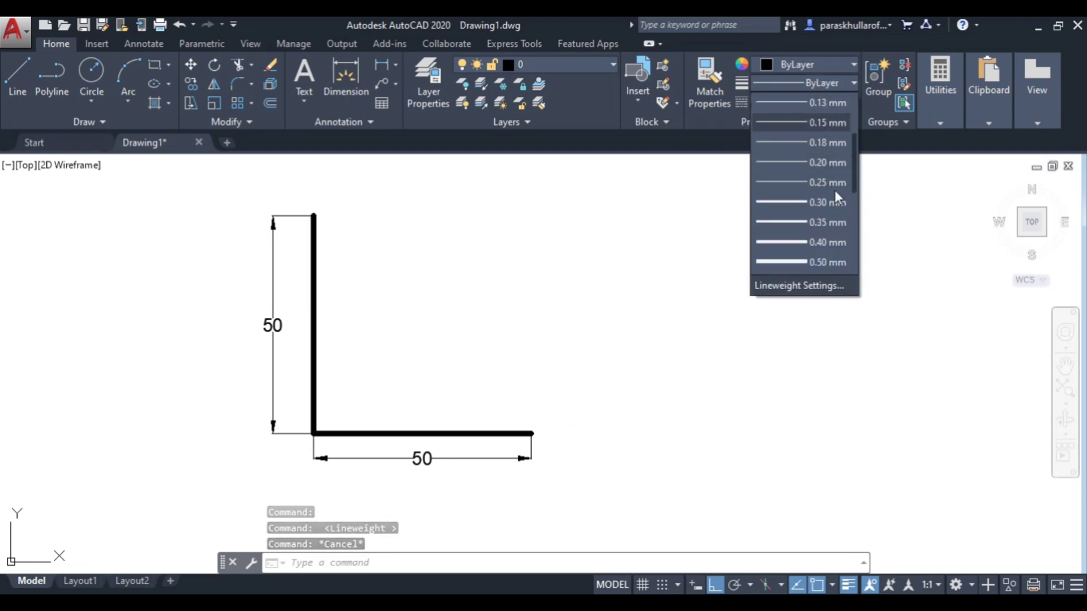
scroll(835, 197, down, 2)
click(827, 181)
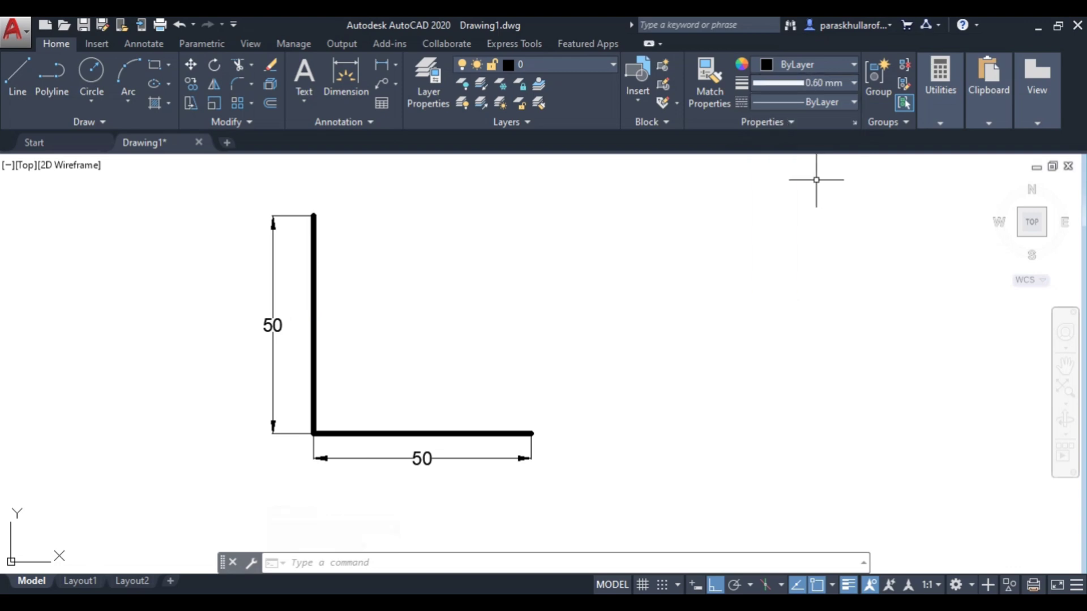
key(Escape)
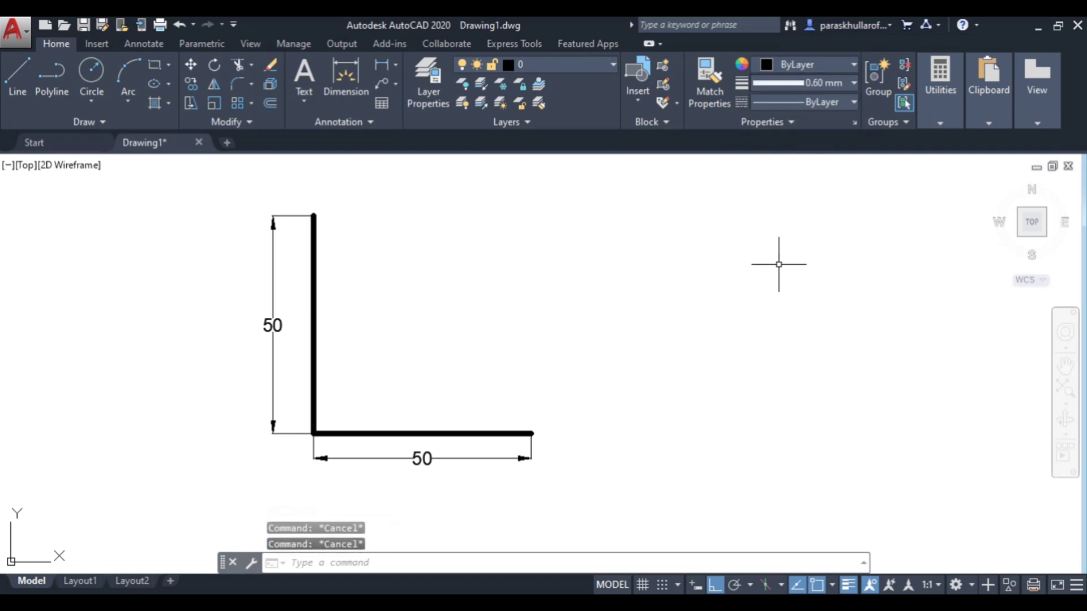
middle_drag(776, 262, 628, 306)
click(23, 66)
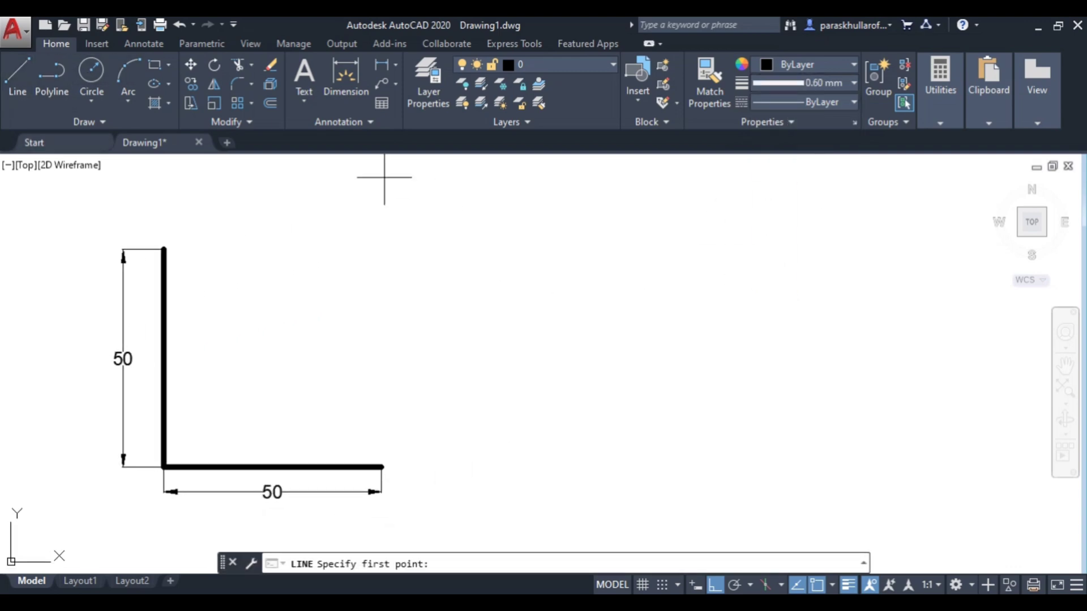
Turn off Ortho and draw the thick hypotenuse from the top vertex to the bottom-right corner
click(724, 586)
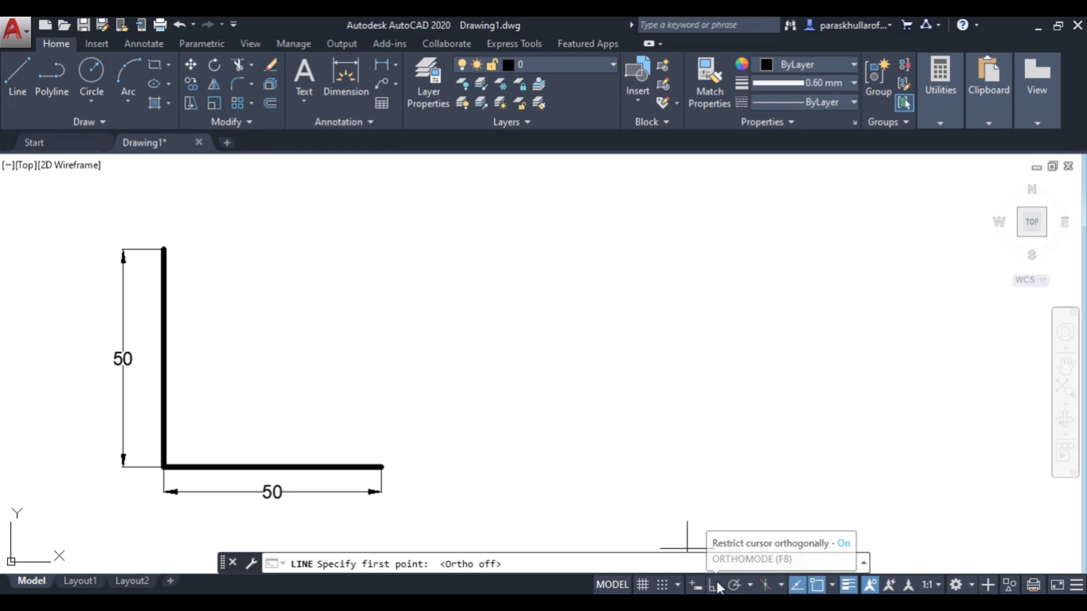
click(163, 249)
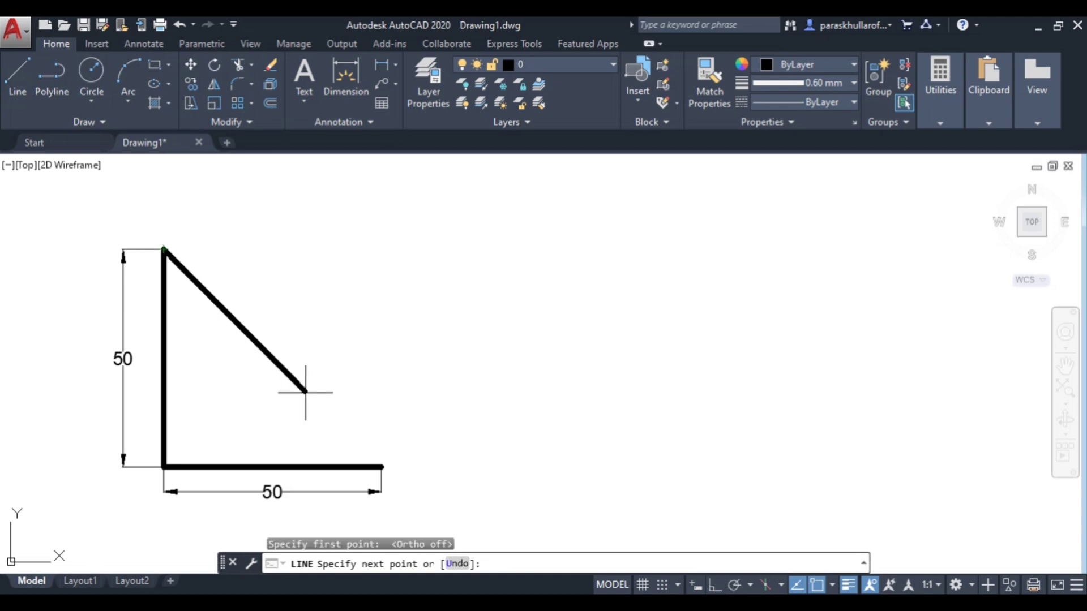
click(381, 468)
right_click(490, 356)
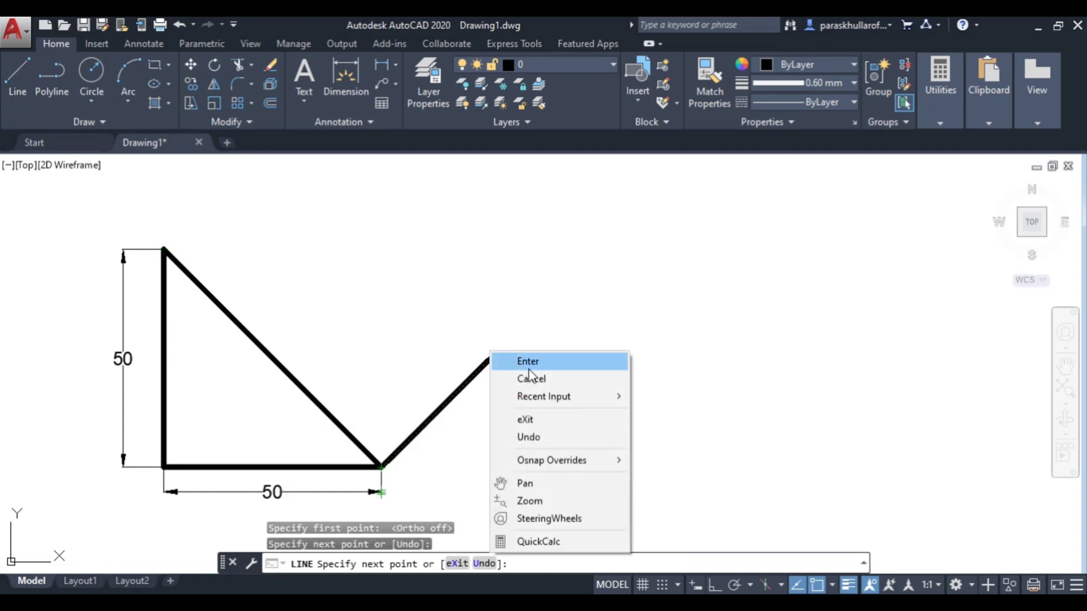
click(528, 362)
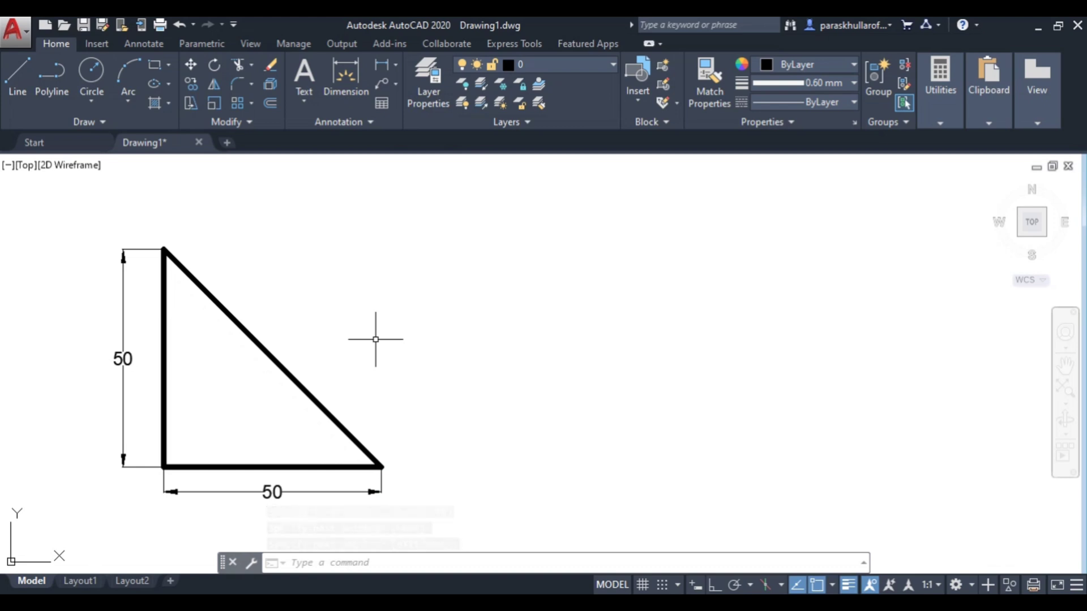
Add an aligned dimension reading 71 along the hypotenuse
click(395, 65)
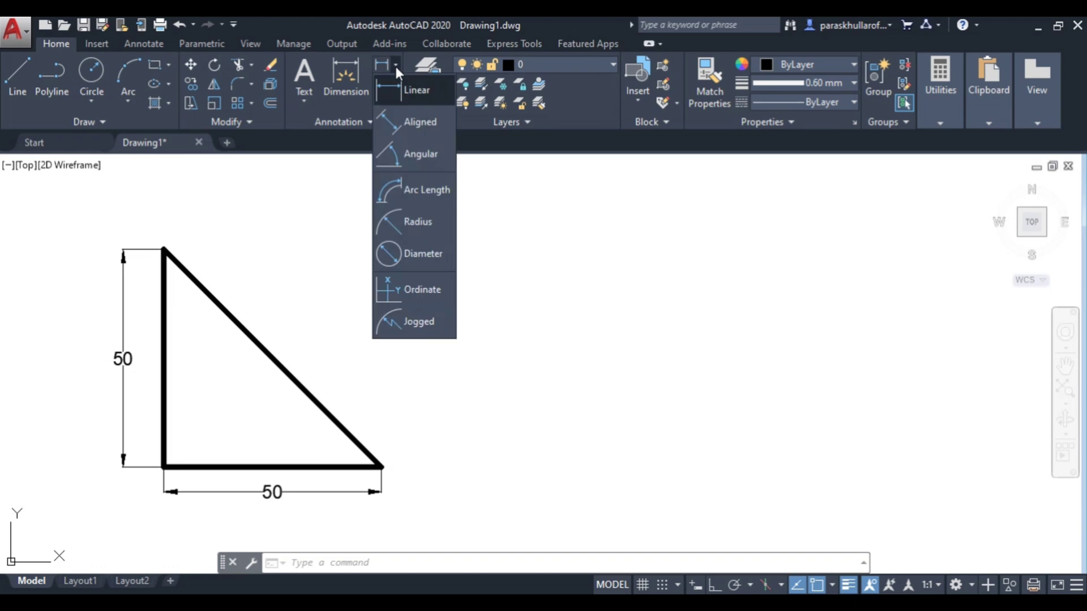
click(427, 121)
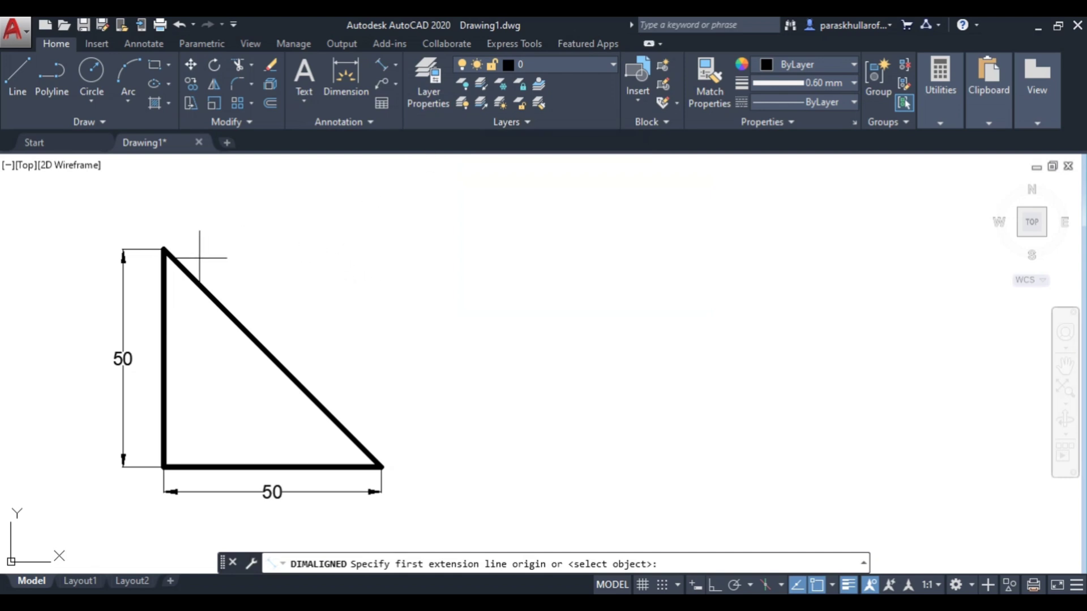
click(163, 249)
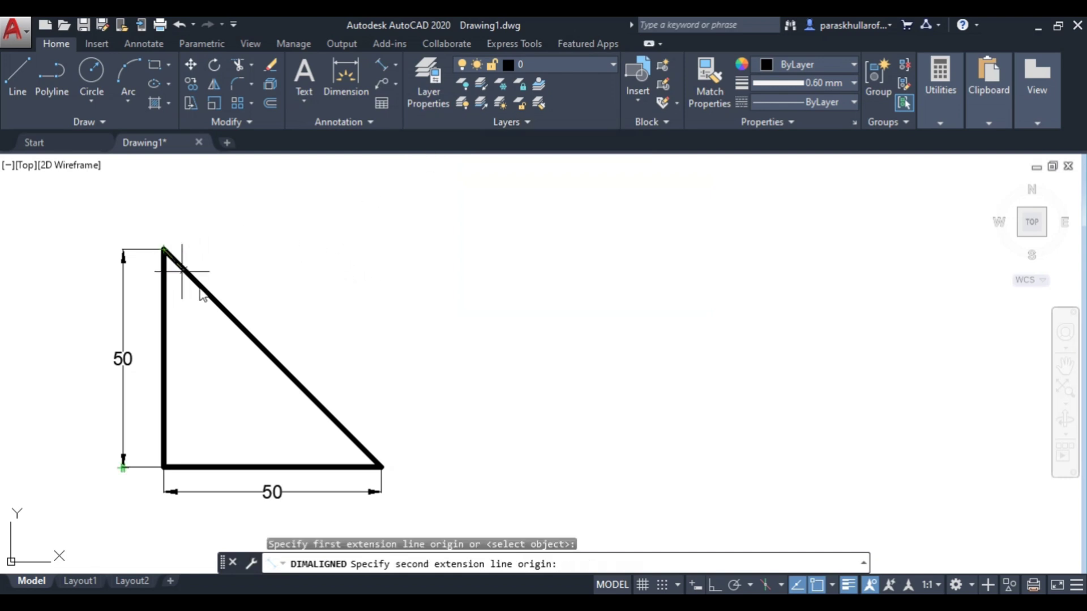
click(381, 467)
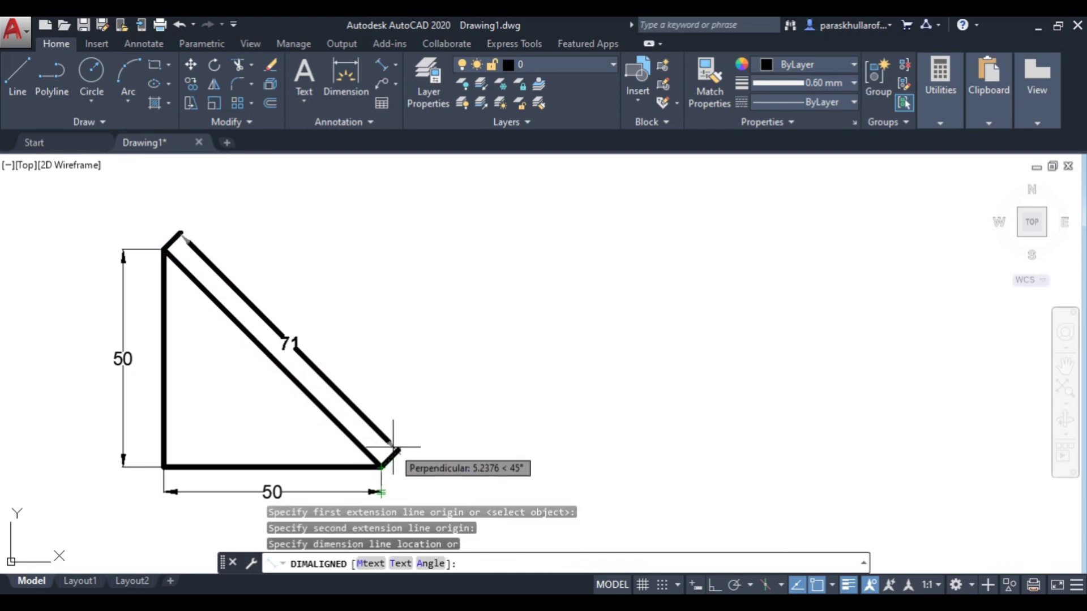
click(393, 447)
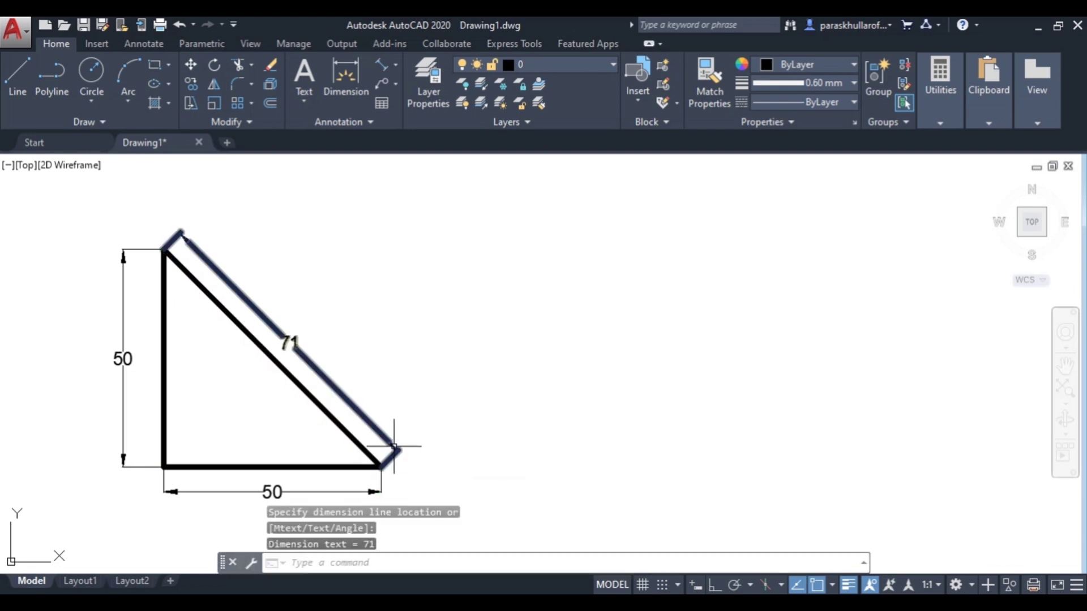
Set the 71 dimension's lineweight to ByLayer so it draws thin
click(329, 377)
click(840, 86)
scroll(814, 122, up, 5)
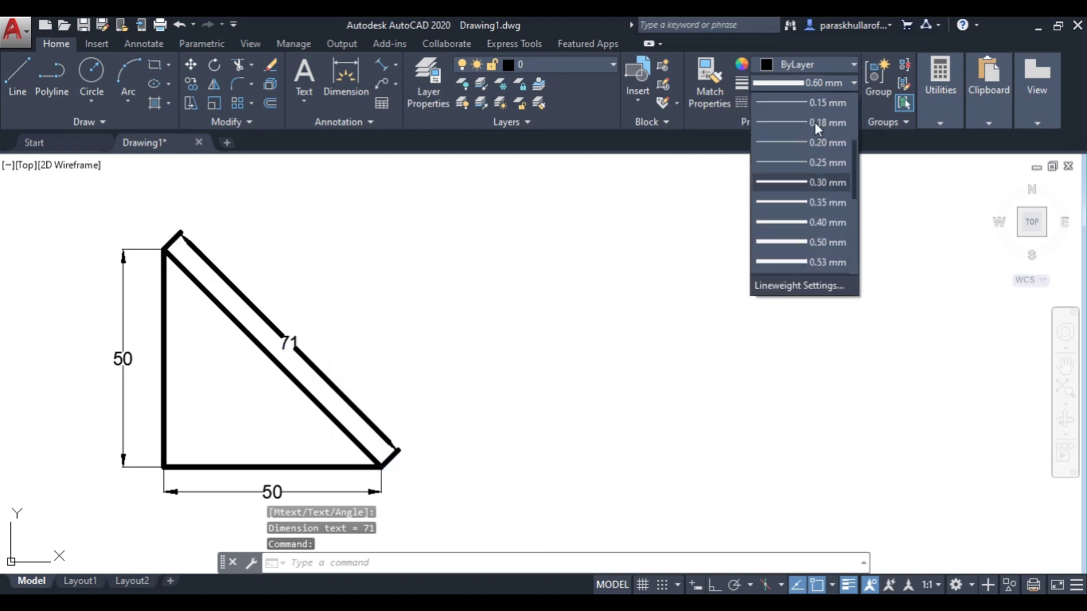
click(810, 99)
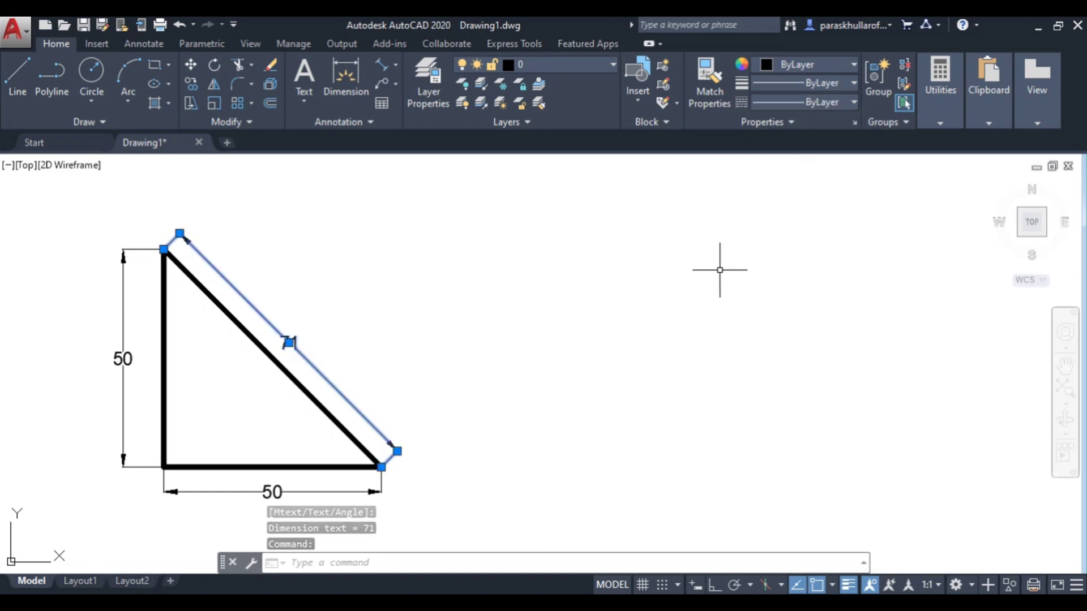
key(Escape)
middle_drag(459, 415, 459, 368)
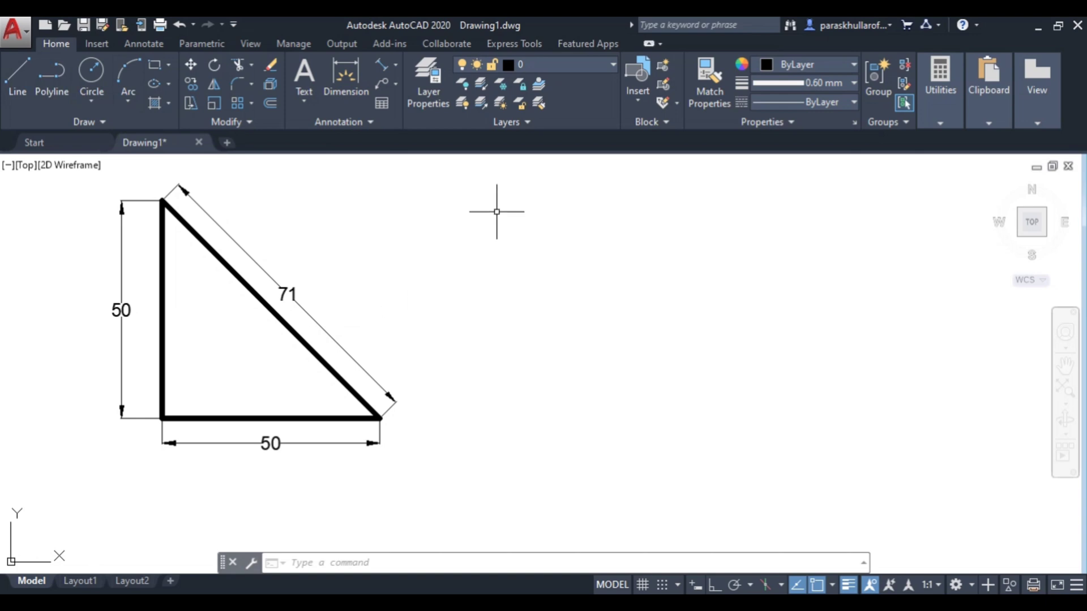
Add a 45° angular dimension between the hypotenuse and the base, inside the triangle
click(396, 64)
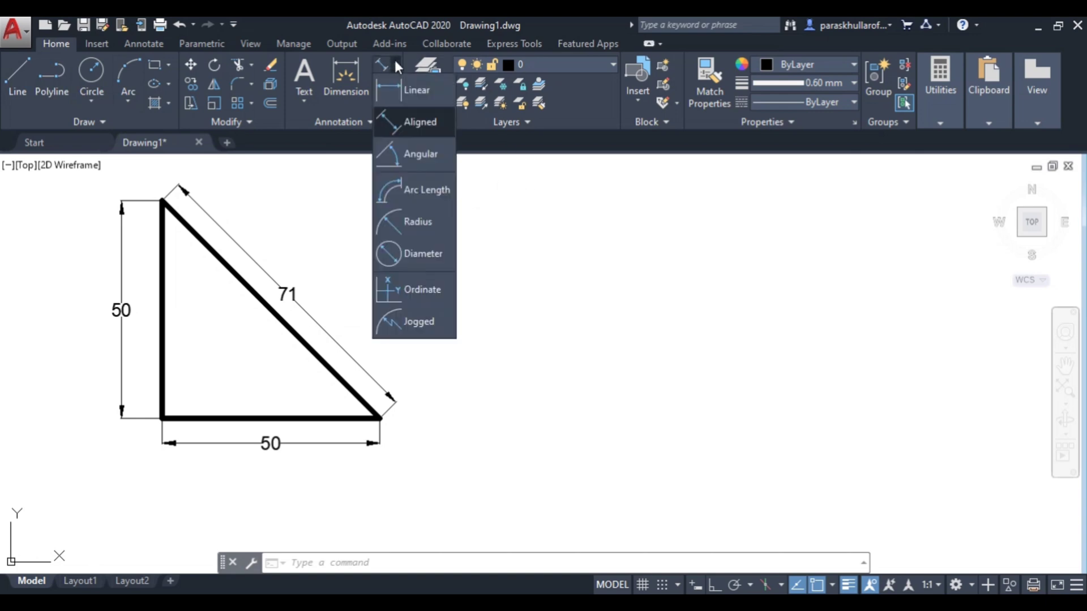
click(396, 65)
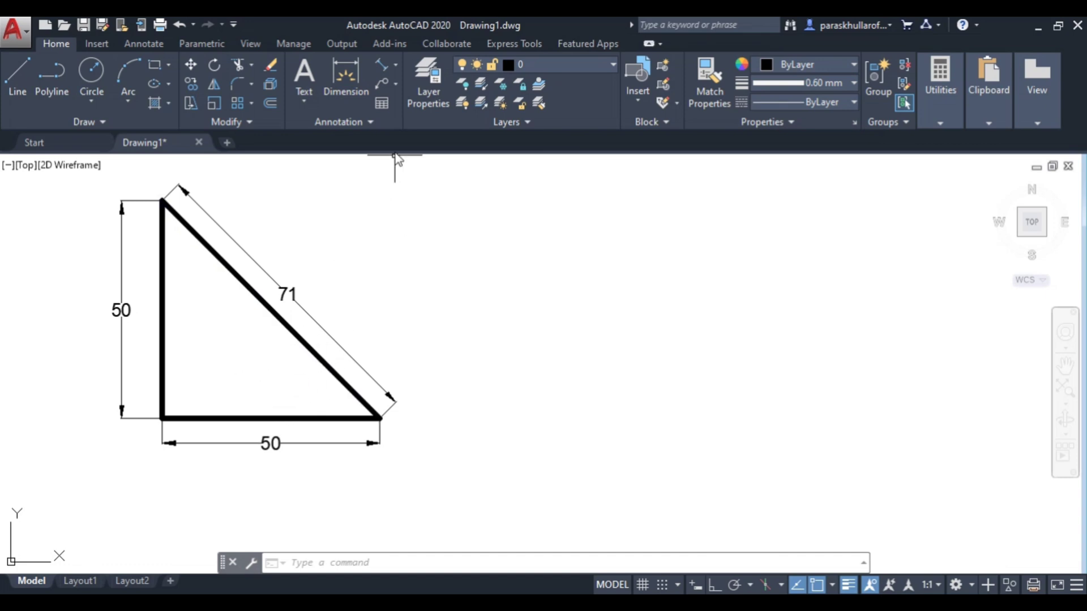
click(395, 66)
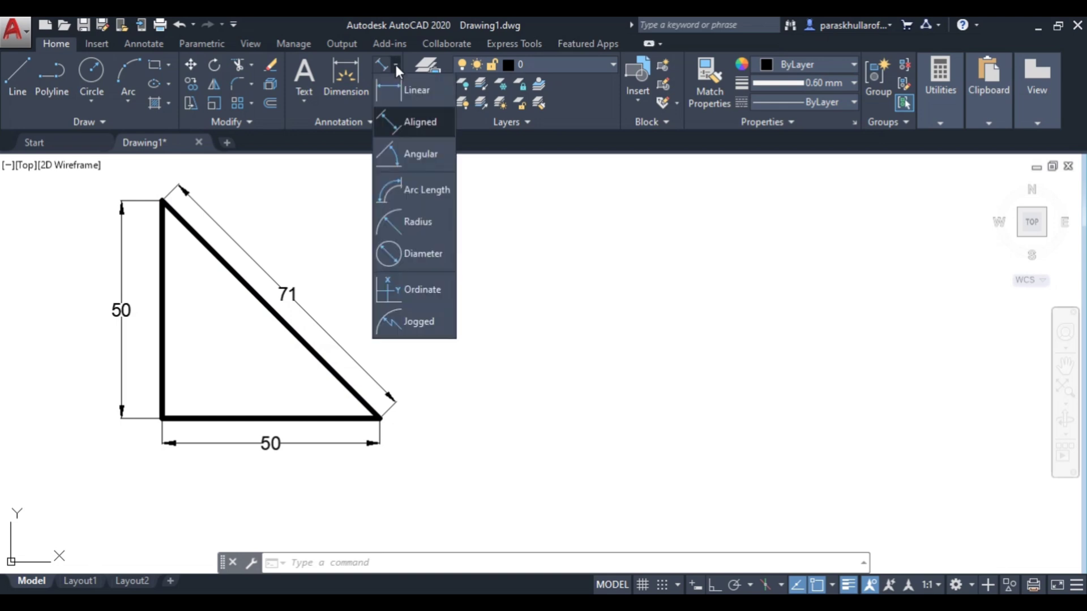
click(413, 153)
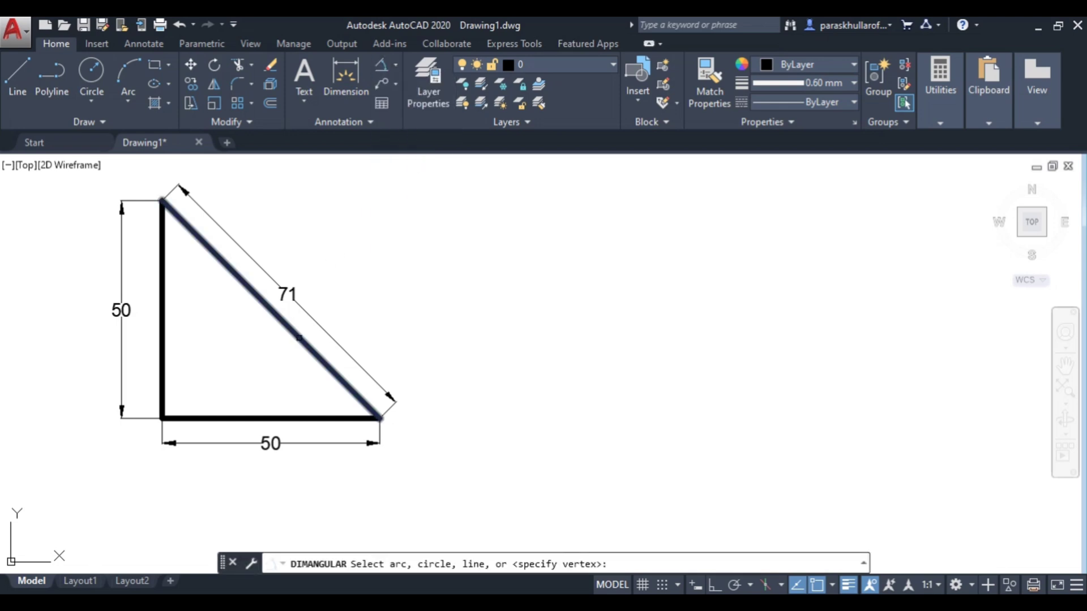
click(300, 338)
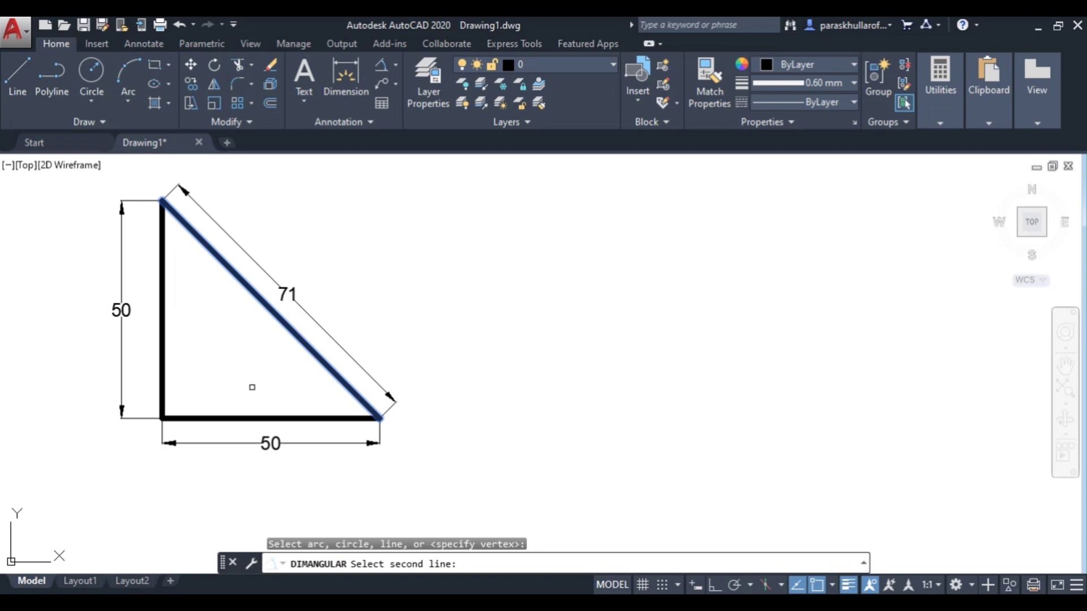
click(238, 418)
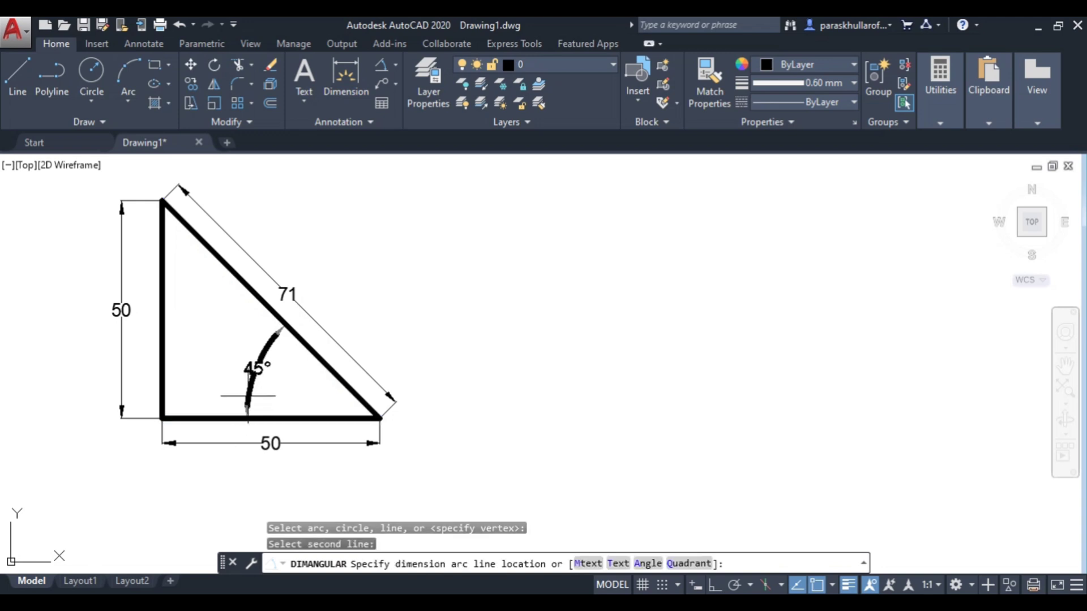
click(248, 396)
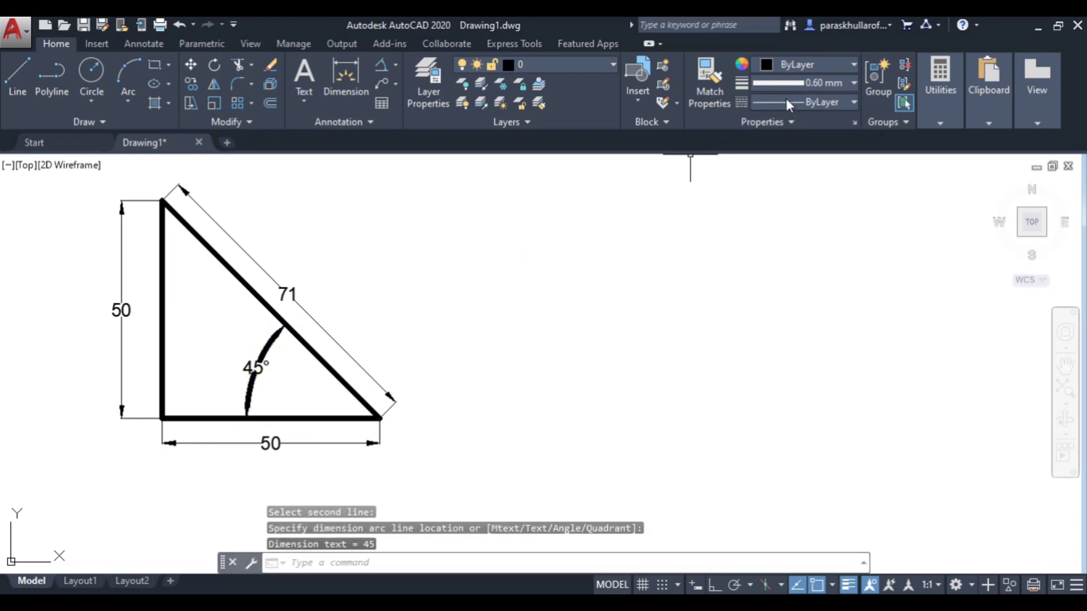
Set the current lineweight back to ByLayer
click(800, 85)
scroll(799, 138, up, 5)
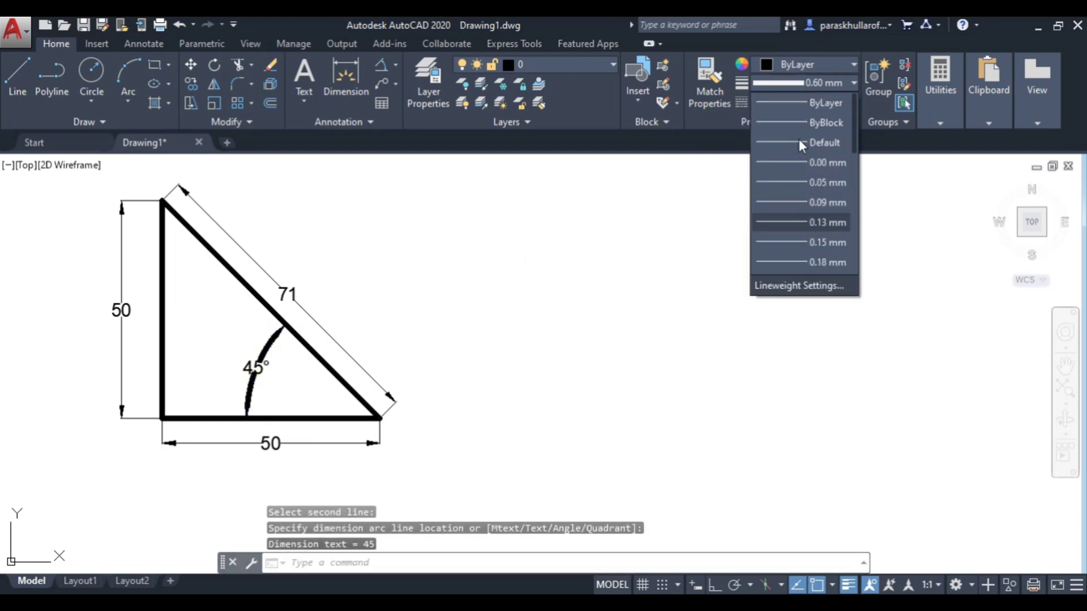
click(820, 100)
Change the 45° angle dimension's lineweight to ByBlock so its arc draws thin
click(285, 331)
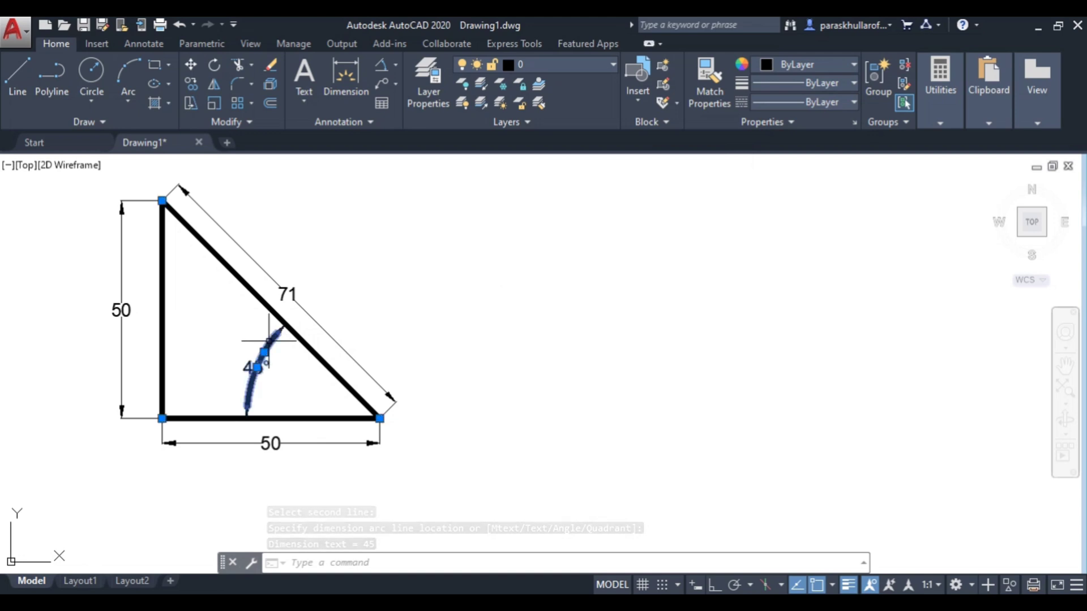
click(775, 82)
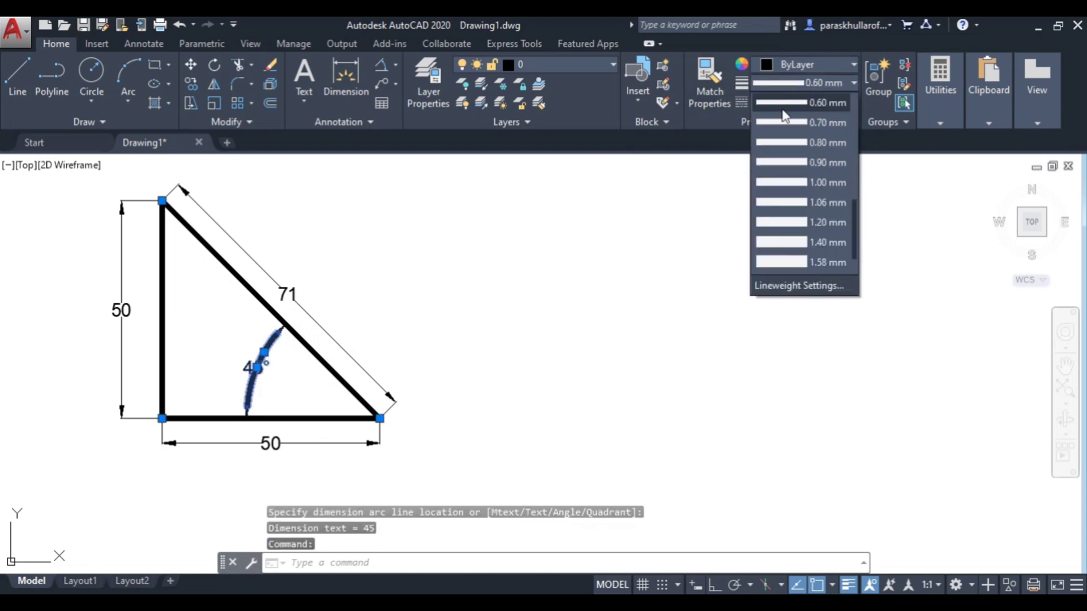
scroll(782, 117, up, 6)
click(795, 101)
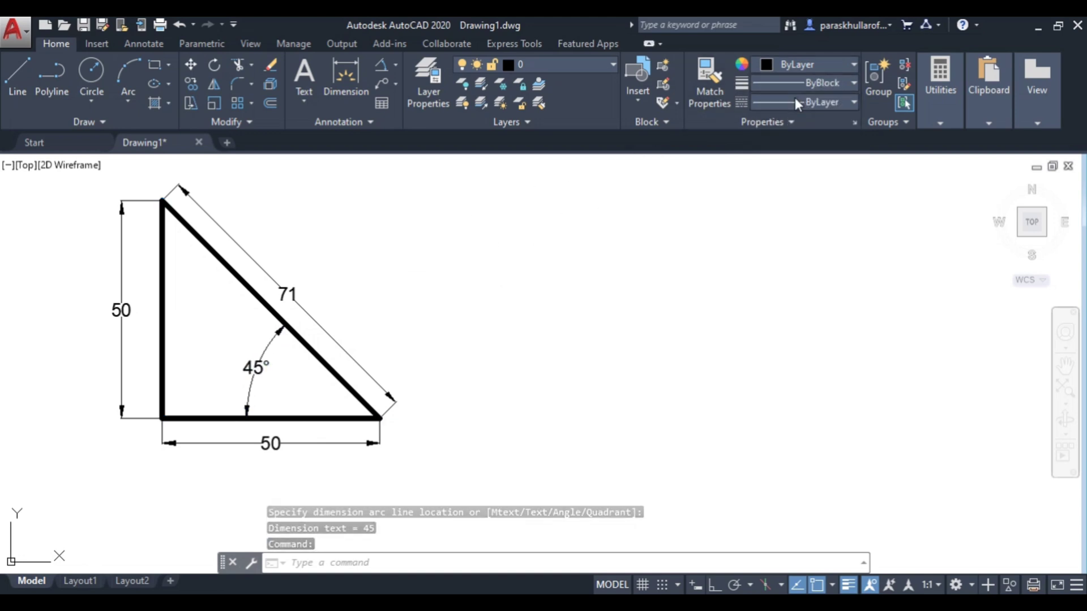
key(Escape)
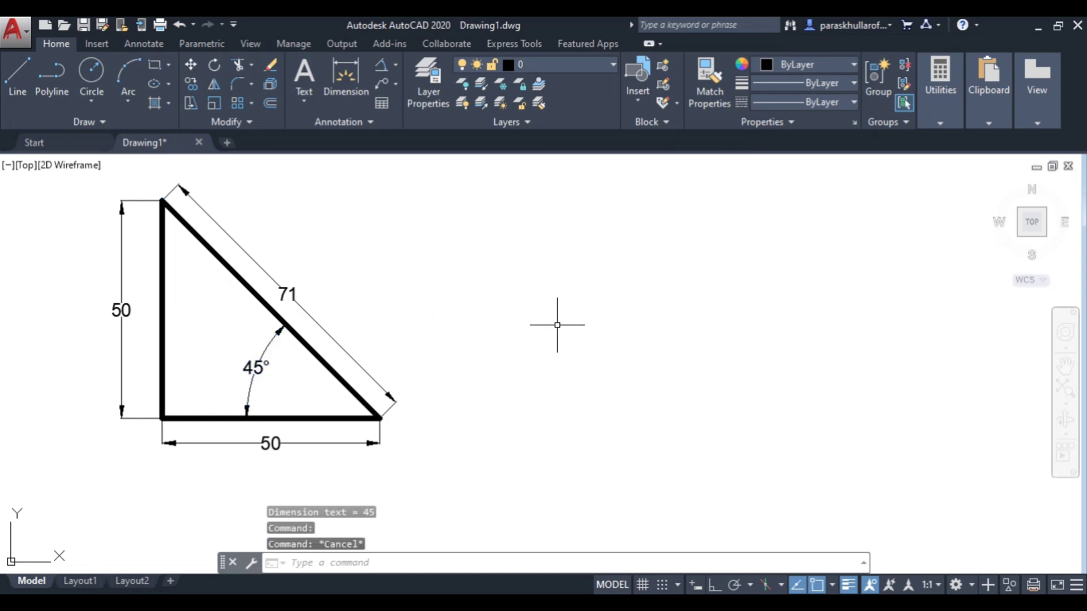
middle_drag(598, 343, 583, 376)
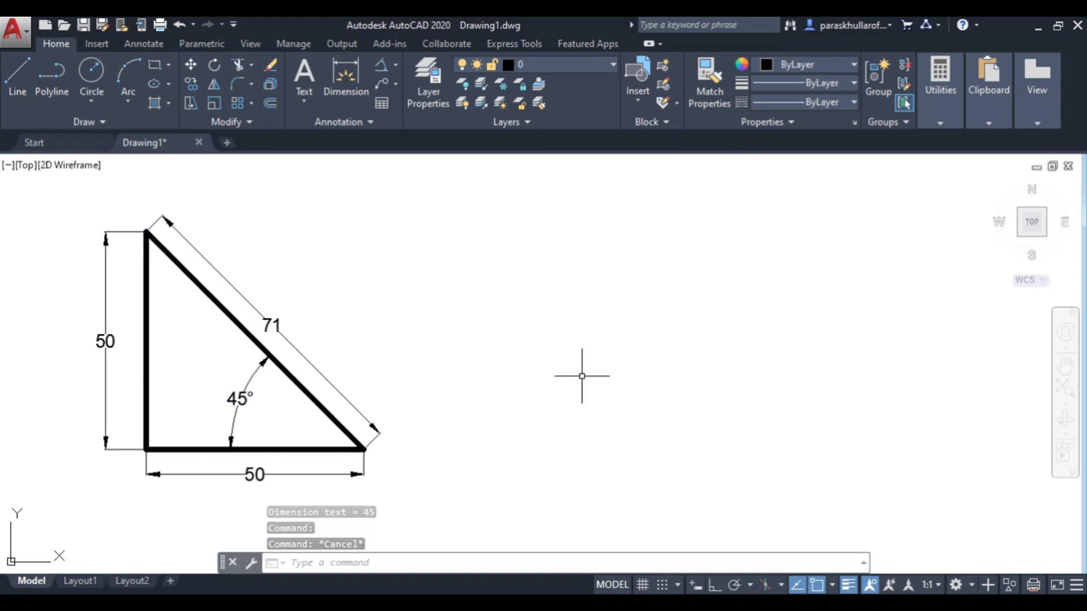
click(397, 65)
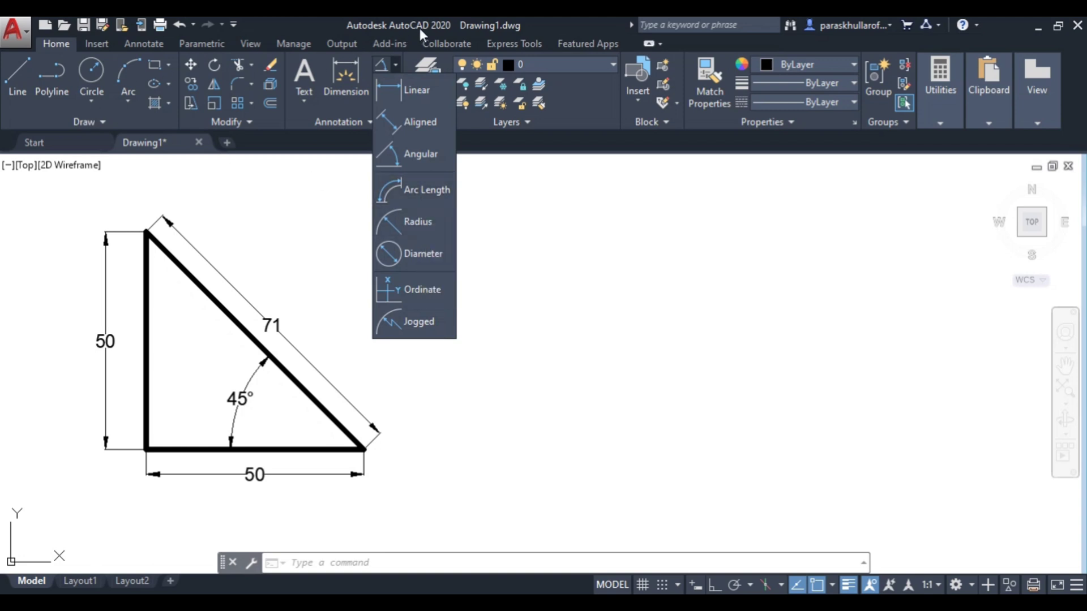
Draw a three-point arc right of the triangle, running from lower right to upper left
click(559, 26)
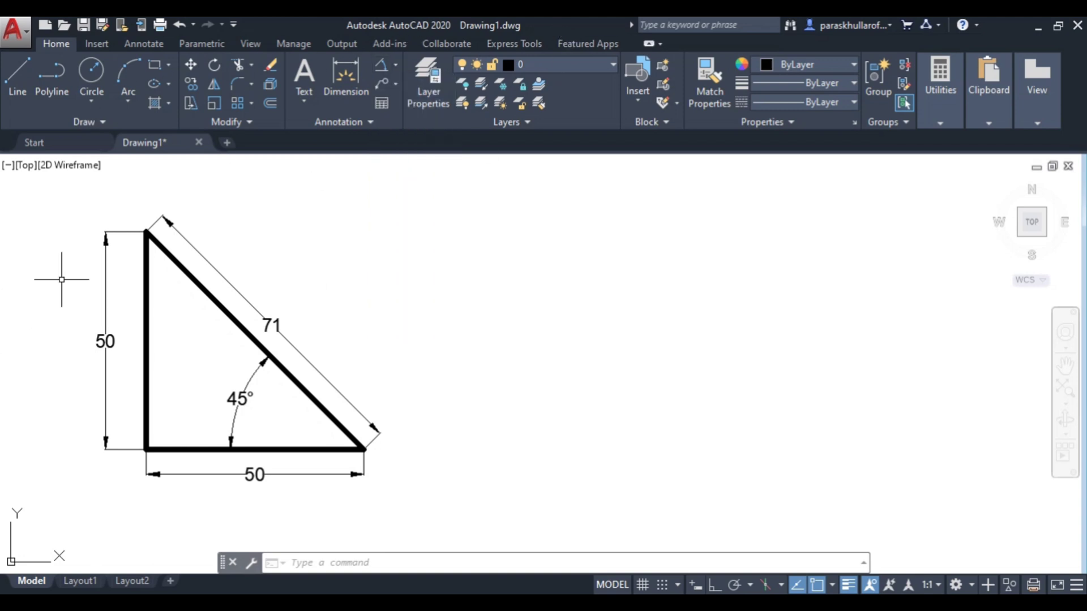
click(131, 79)
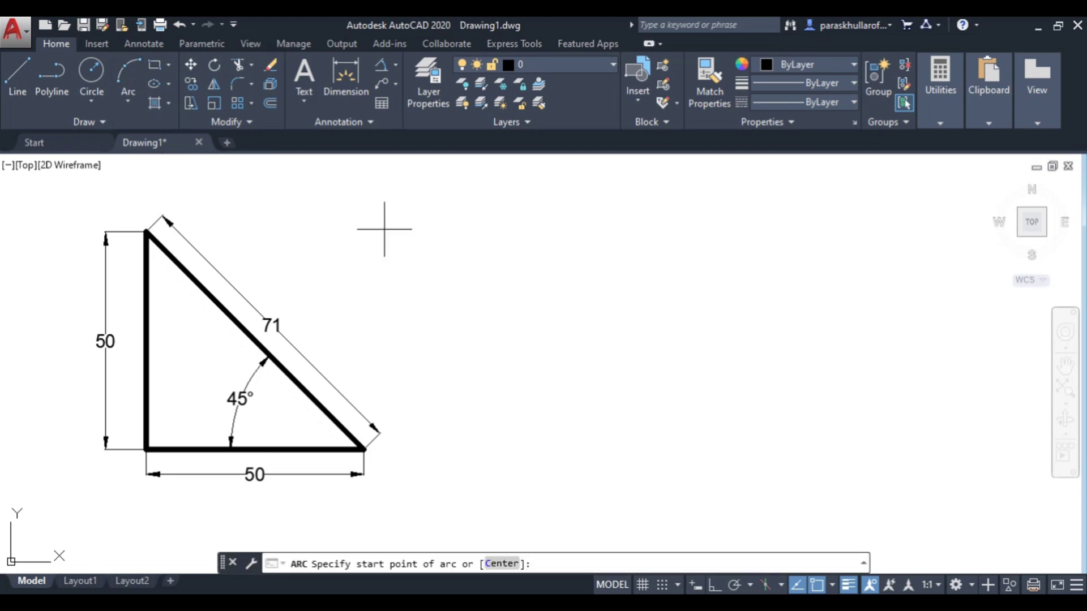
click(754, 338)
click(682, 264)
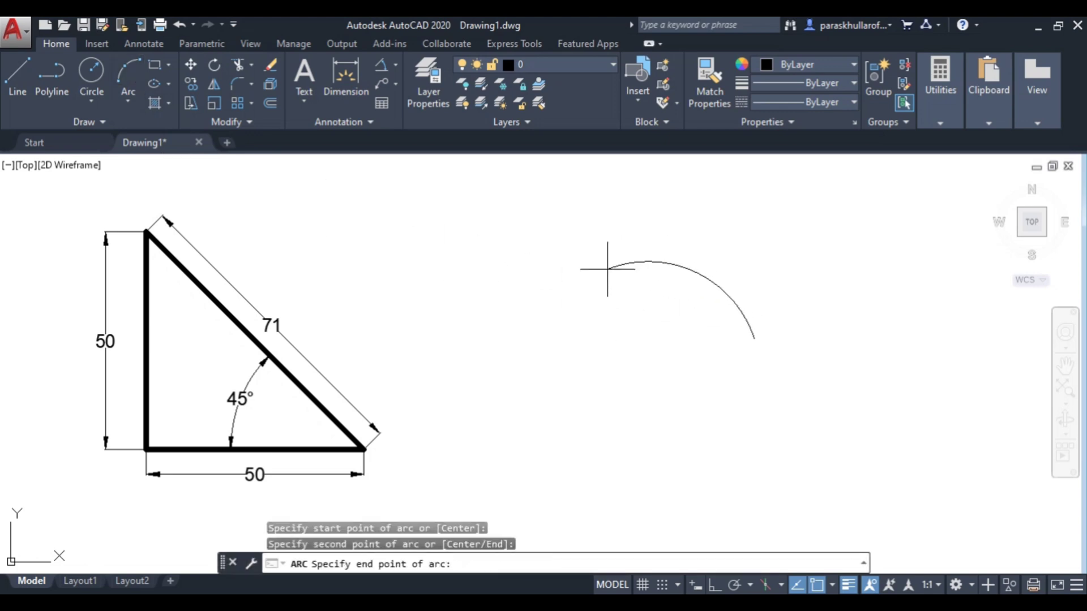
click(571, 280)
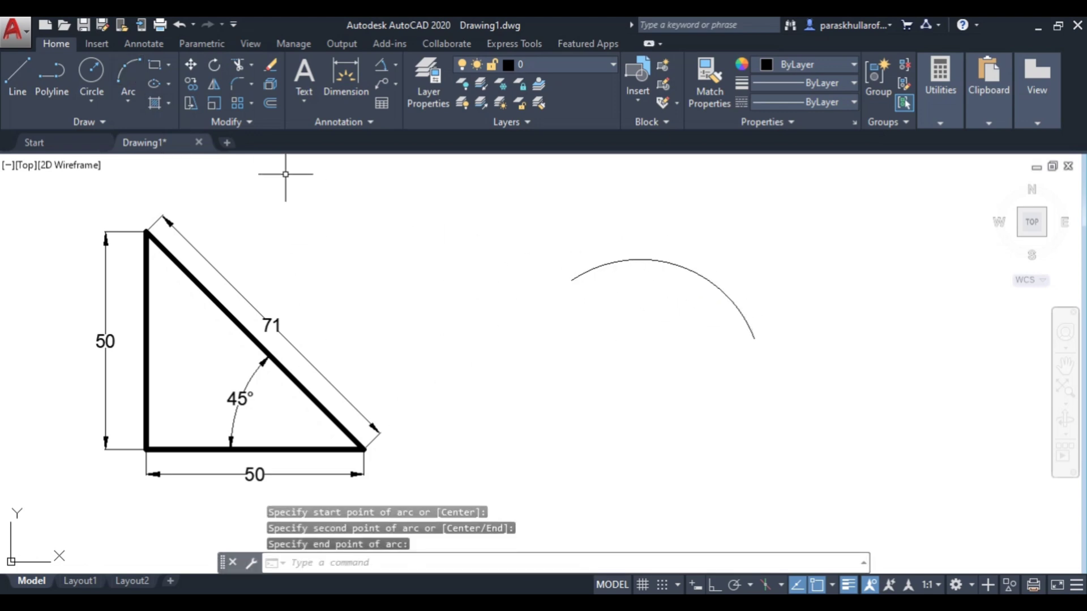
click(395, 66)
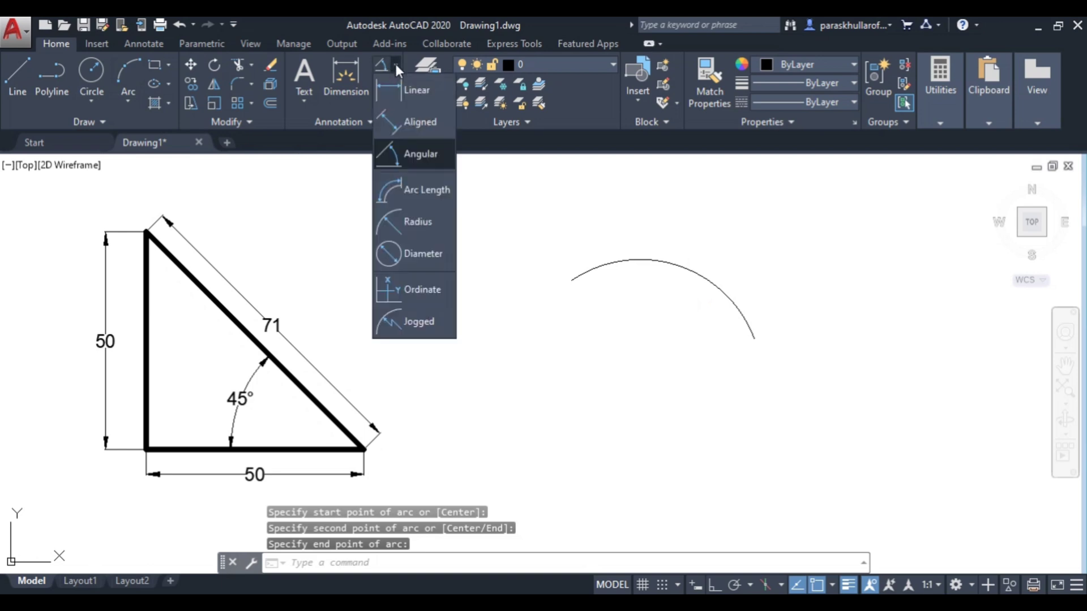
Add an arc length dimension reading 51 to the arc, placed just above it
click(421, 188)
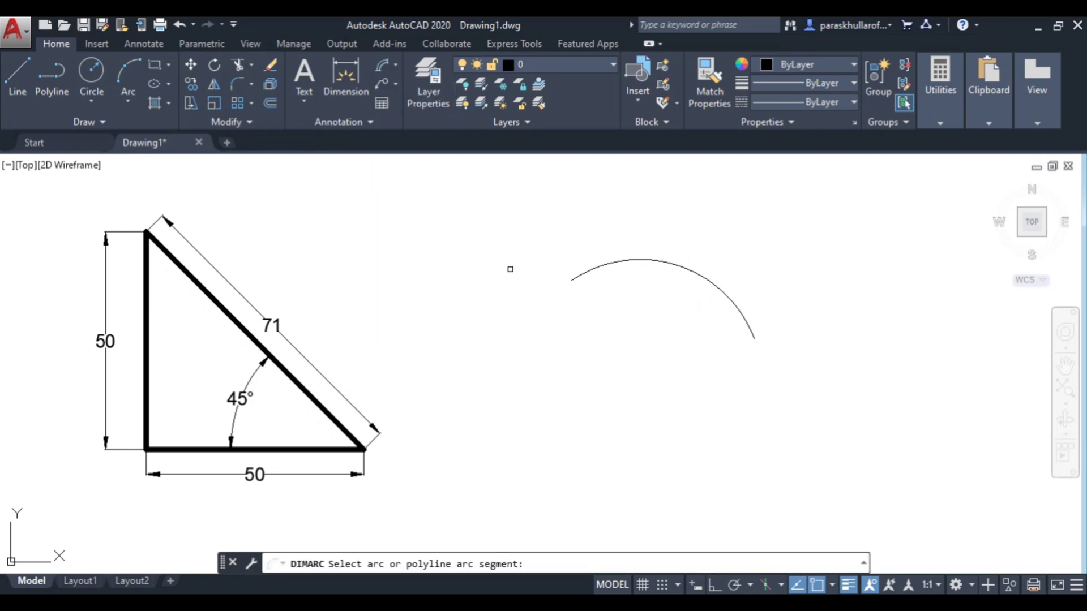
click(676, 267)
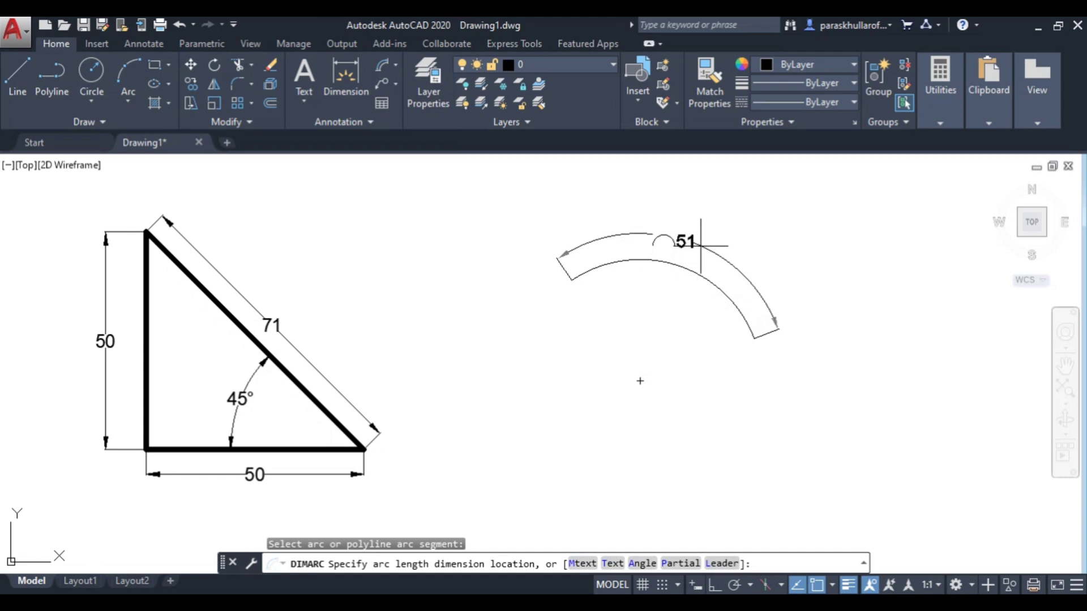
click(701, 245)
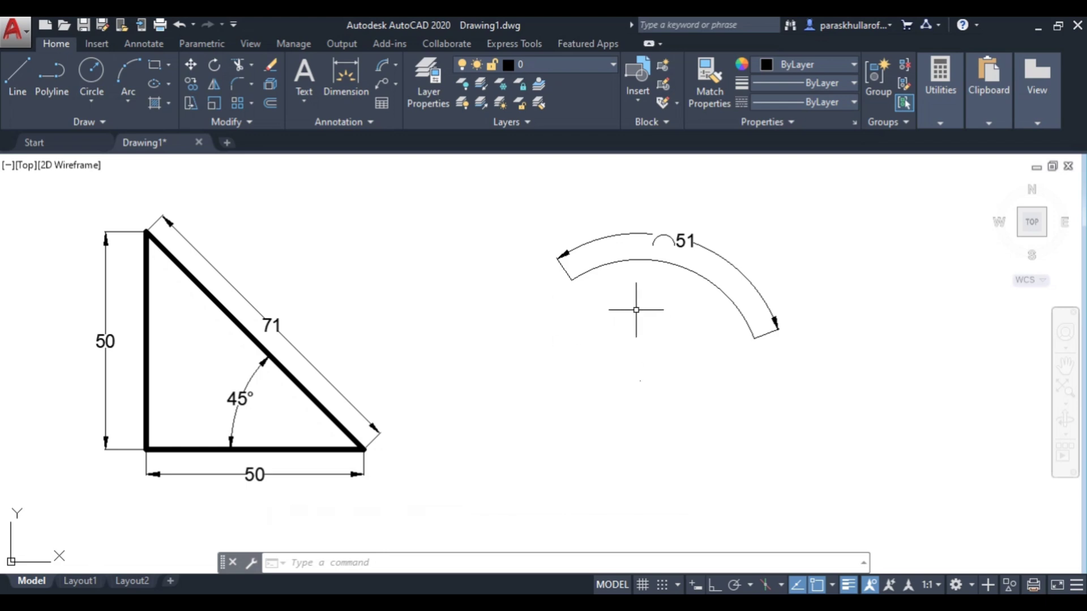
click(397, 66)
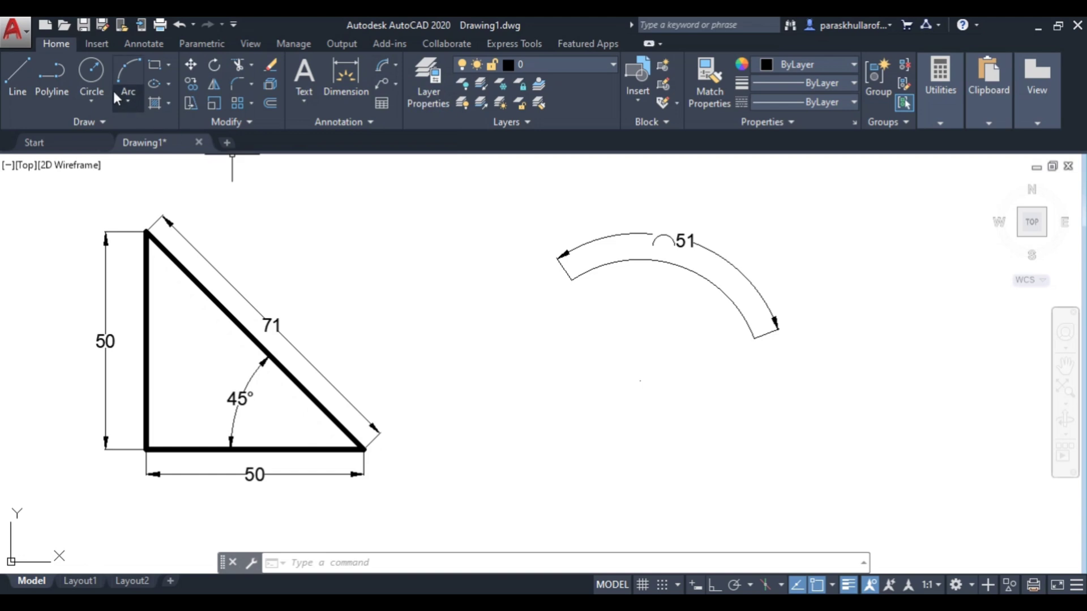
Draw a radius-25 circle centred in the empty space below the triangle and arc
click(89, 72)
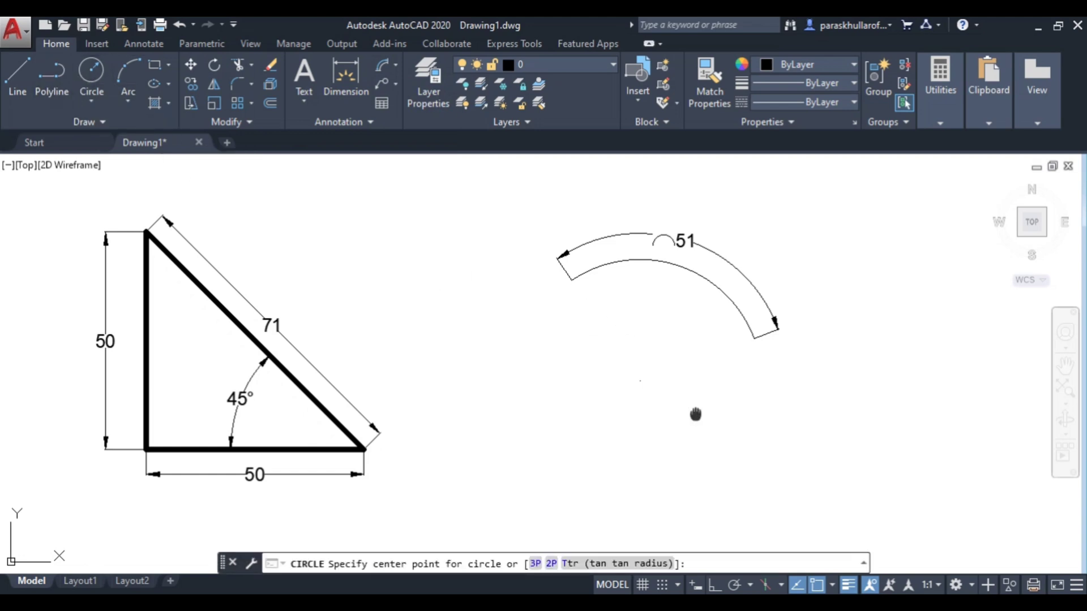
middle_drag(695, 414, 557, 248)
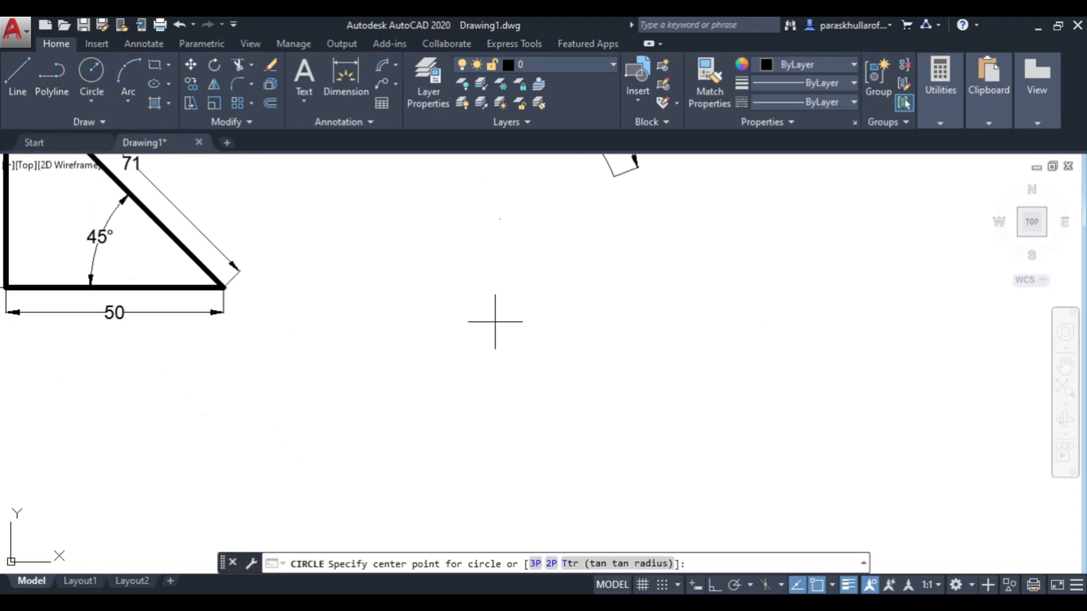
click(497, 362)
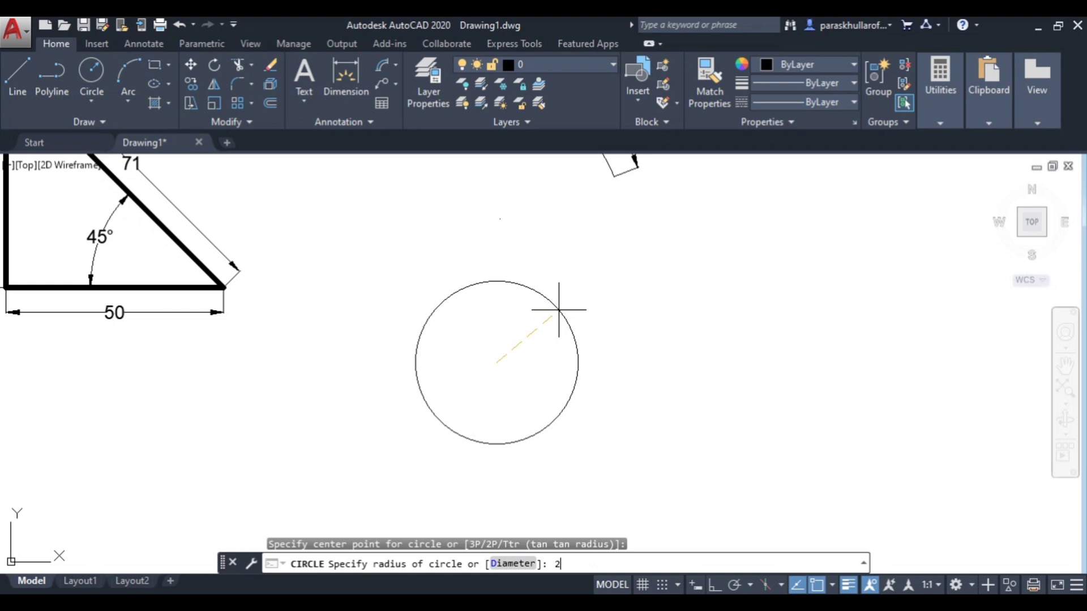
key(Return)
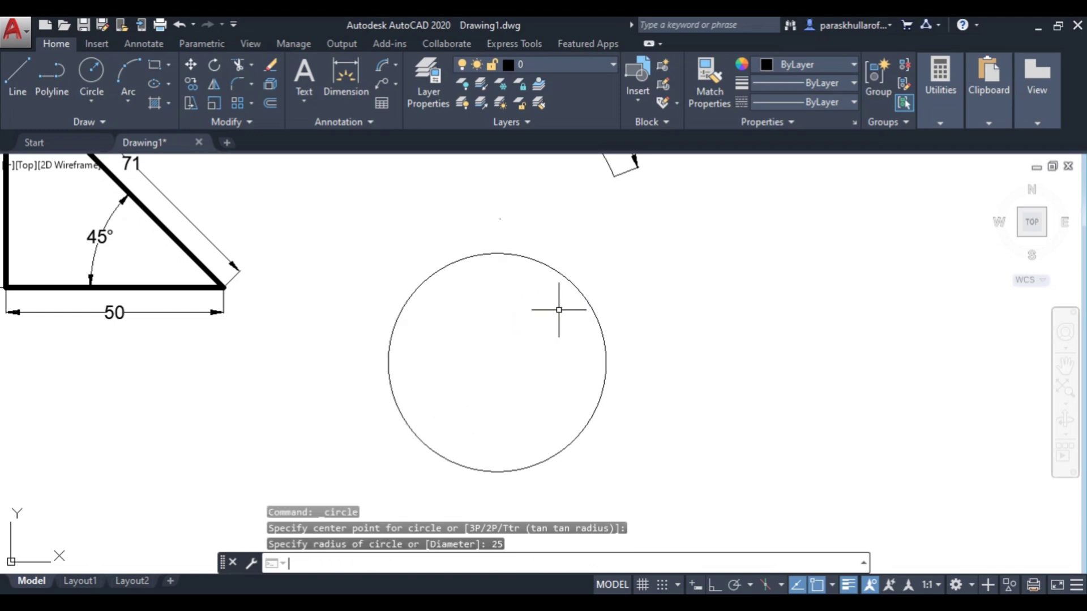
click(563, 274)
Set the radius-25 circle's lineweight to 0.60 mm in Properties
click(795, 85)
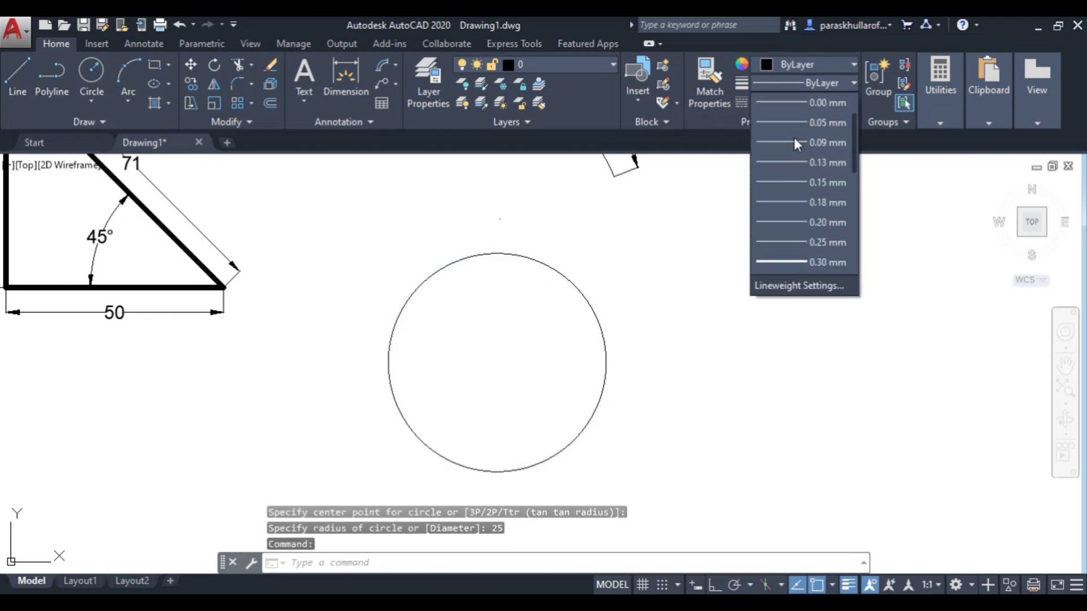
scroll(794, 137, down, 4)
click(797, 182)
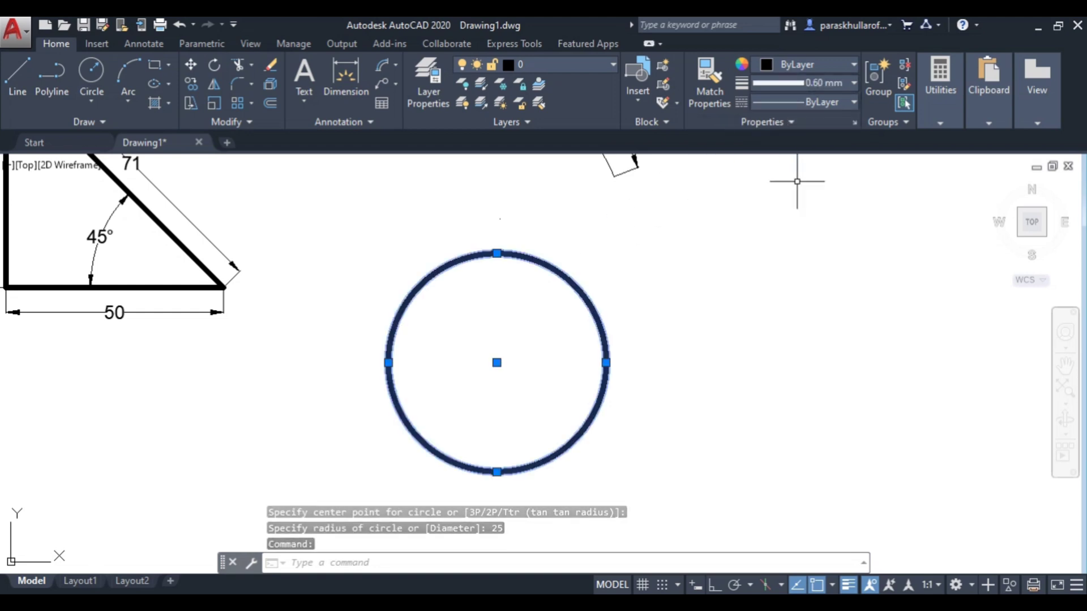
key(Escape)
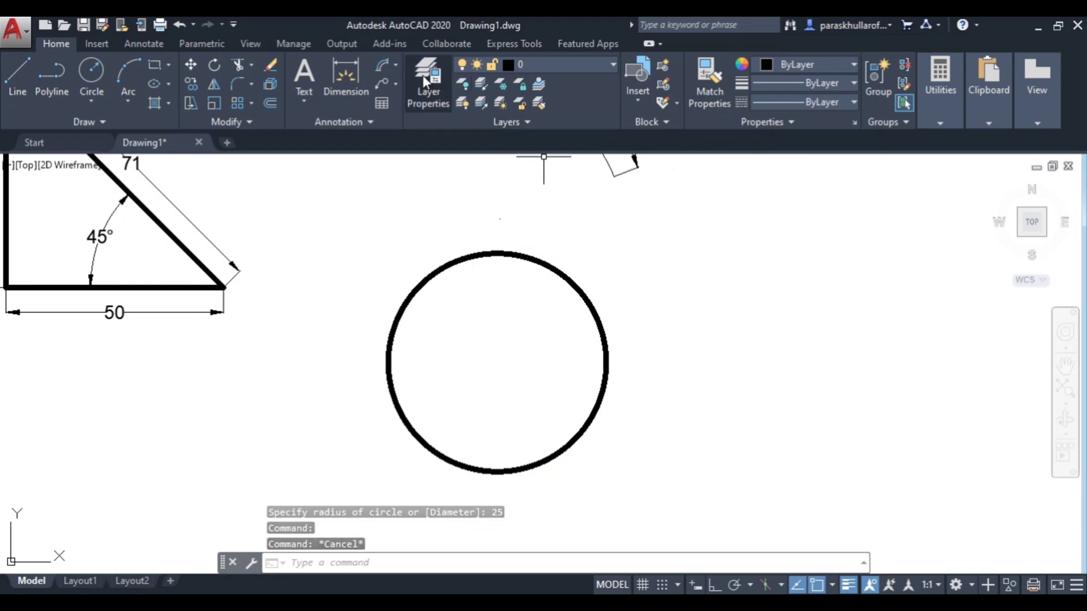
click(396, 65)
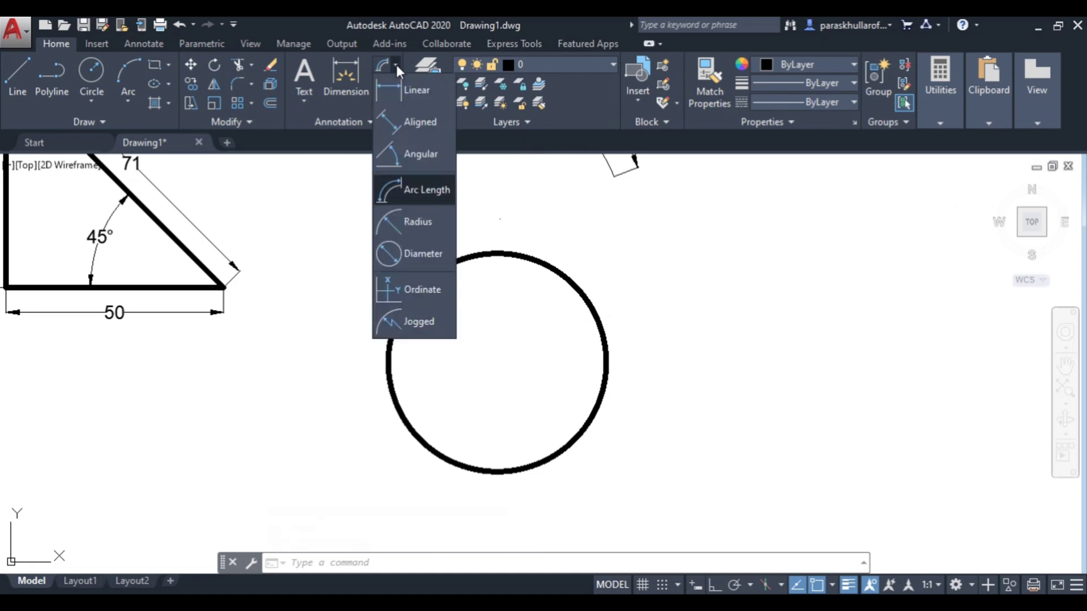
Dimension the circle's radius as R25, placing the label above-right of it
click(417, 221)
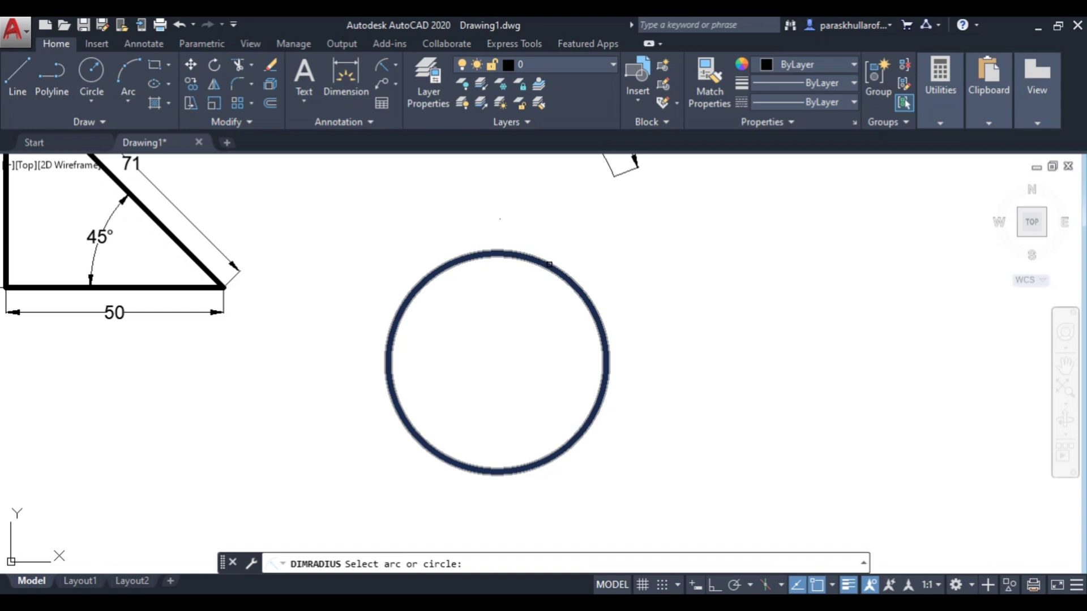
click(549, 264)
click(572, 223)
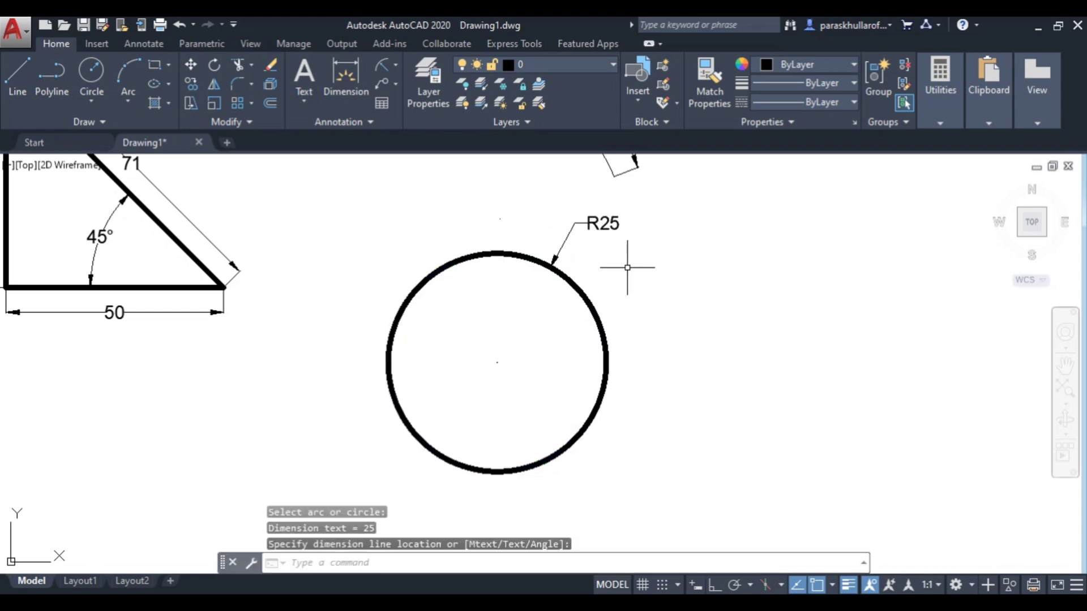
mouse_move(762, 301)
middle_down()
mouse_move(660, 272)
mouse_move(528, 262)
mouse_move(468, 277)
middle_up()
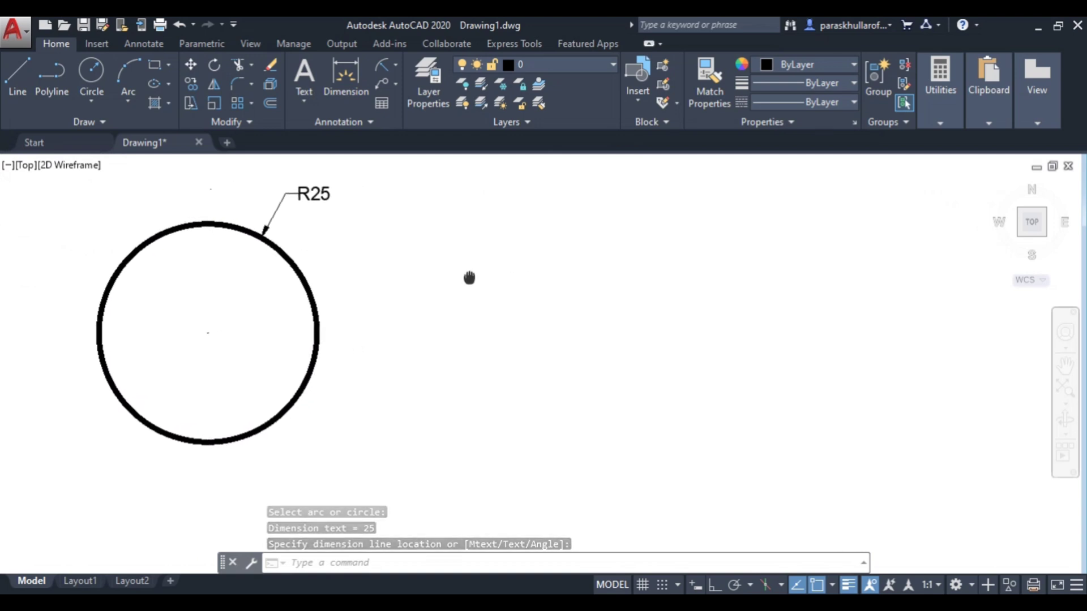
Draw a Ø50 circle to the right, its centre tracked level with the R25 circle's centre
click(87, 70)
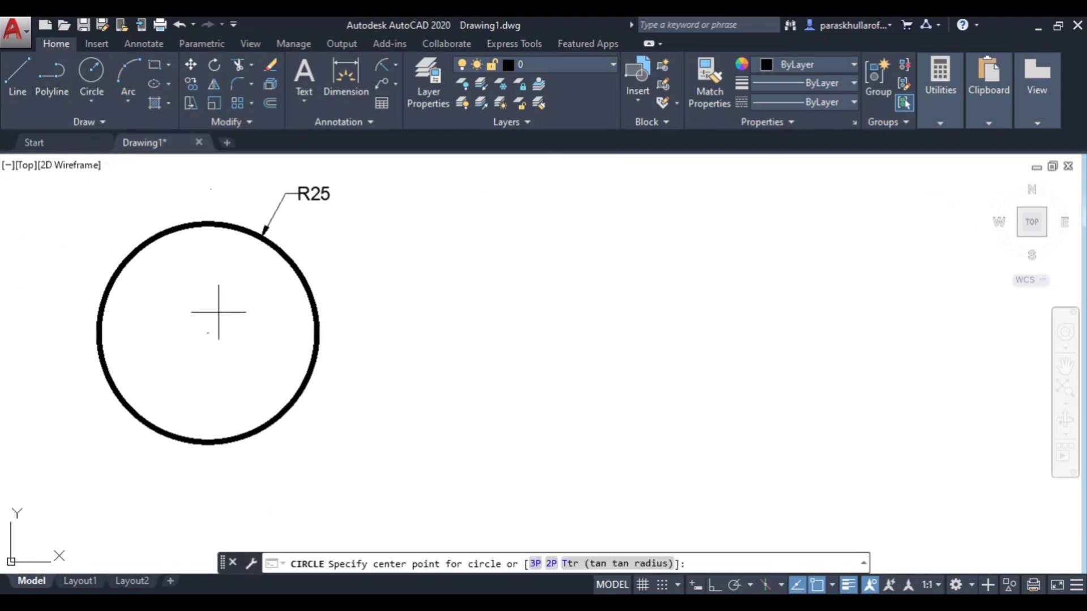
mouse_move(207, 332)
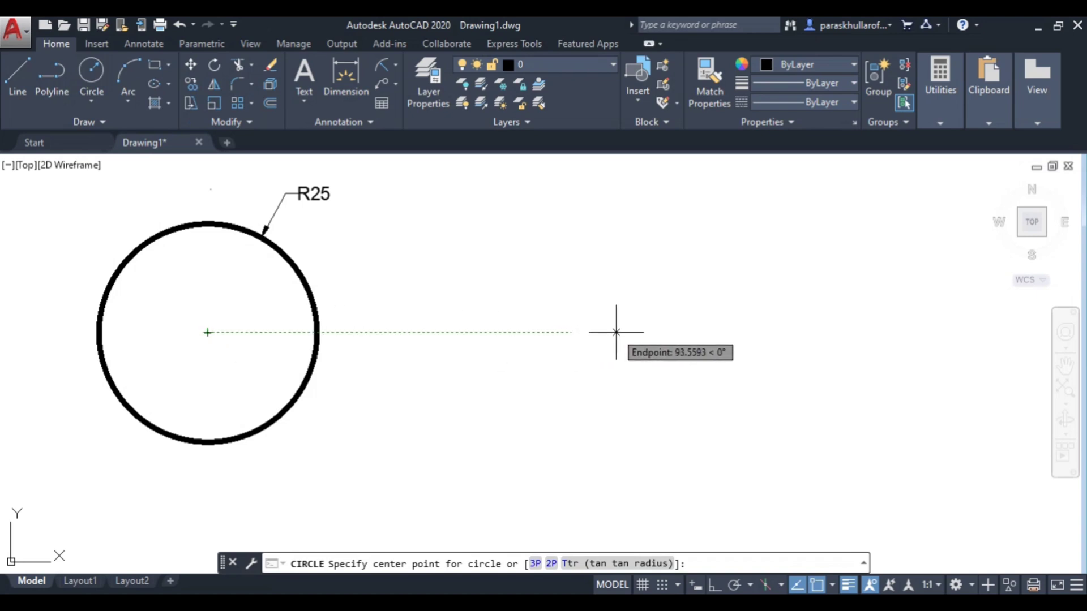
click(619, 332)
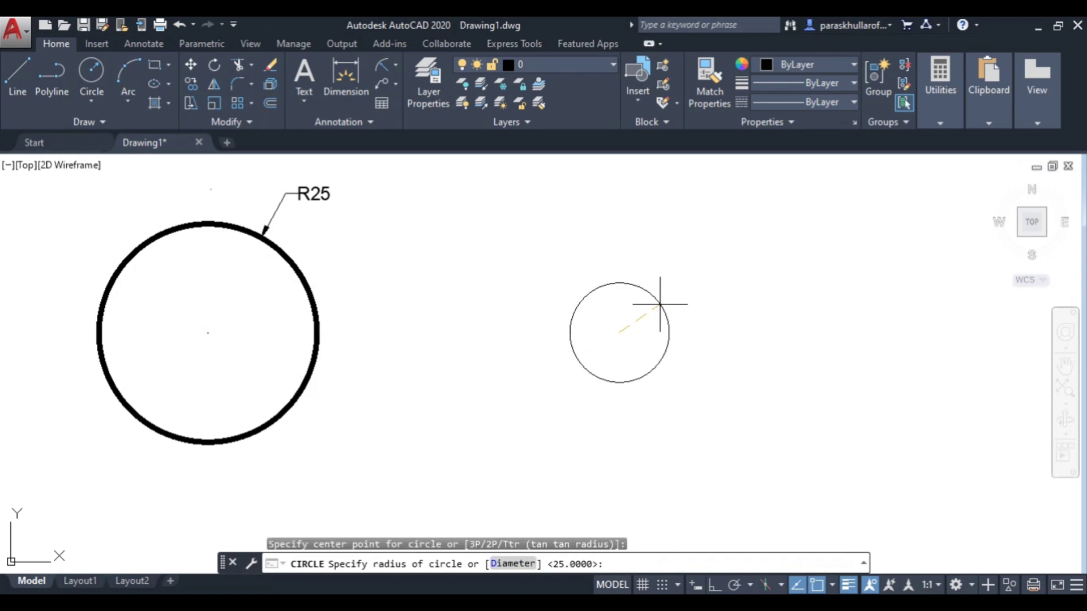
text(5)
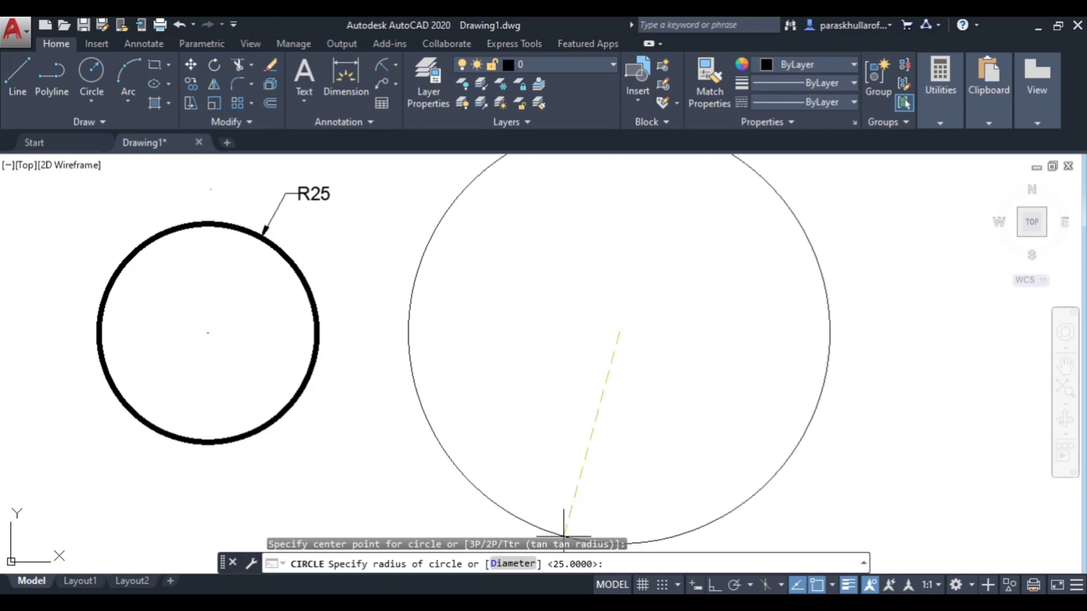
click(514, 564)
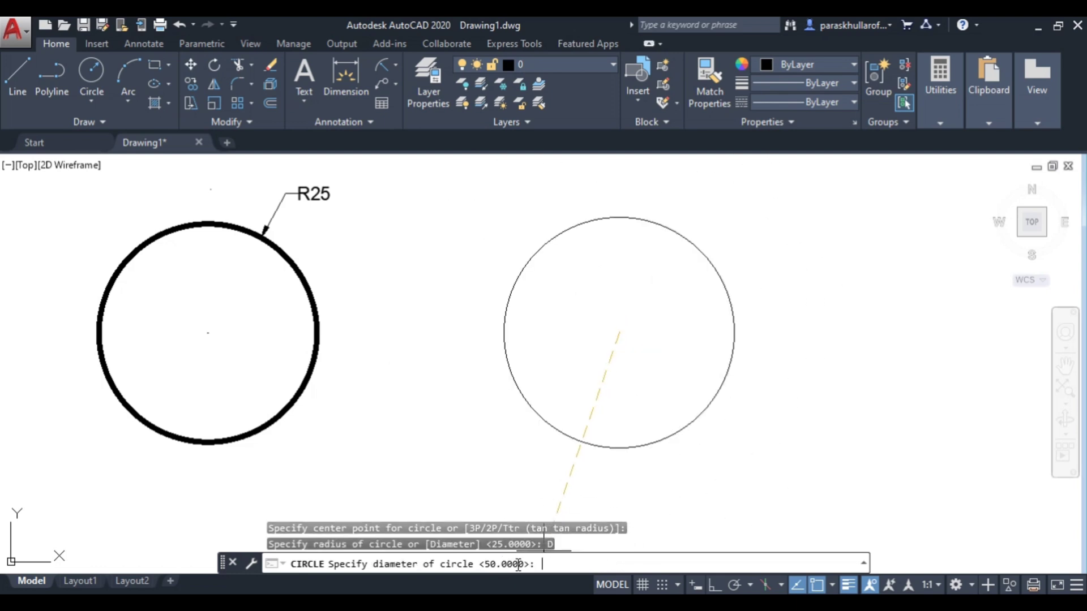
text(50)
key(Return)
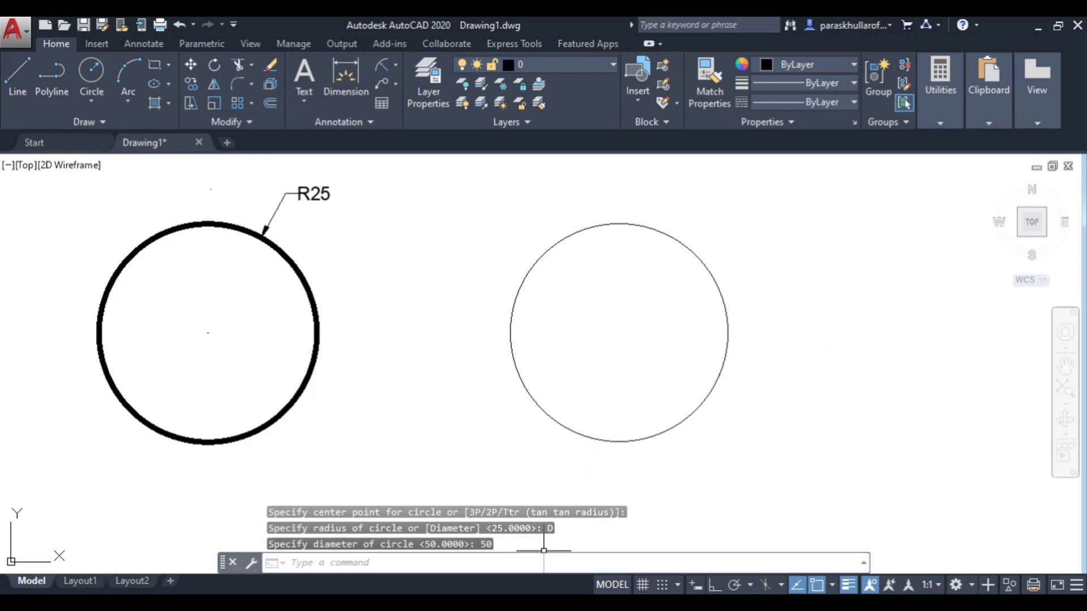
click(654, 226)
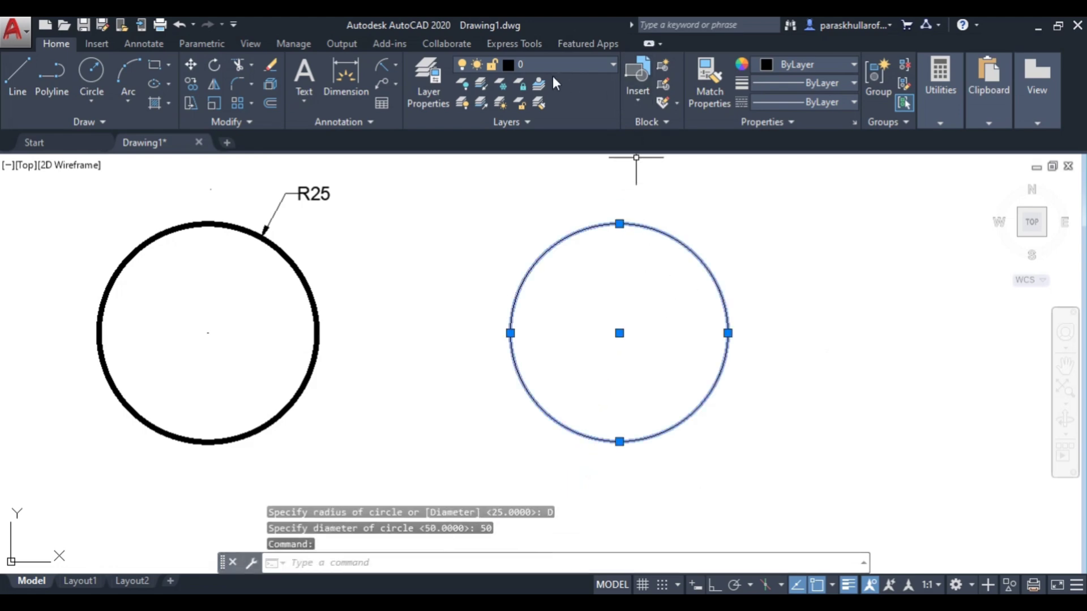
Set the diameter-50 circle's lineweight to 0.60 mm in Properties
click(797, 85)
scroll(806, 147, down, 2)
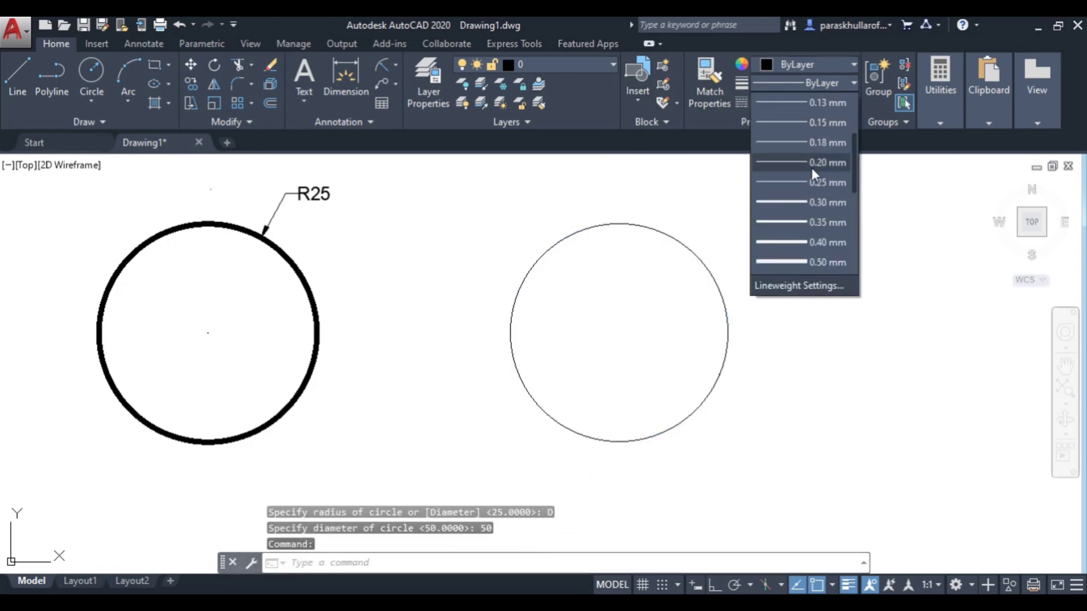
scroll(813, 226, down, 1)
click(815, 243)
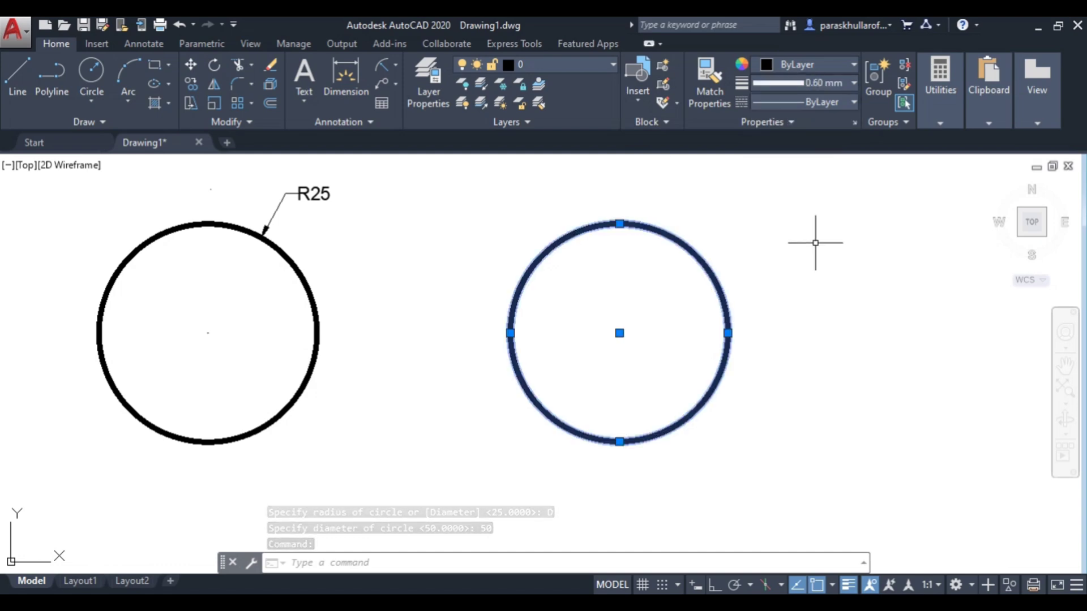
key(Escape)
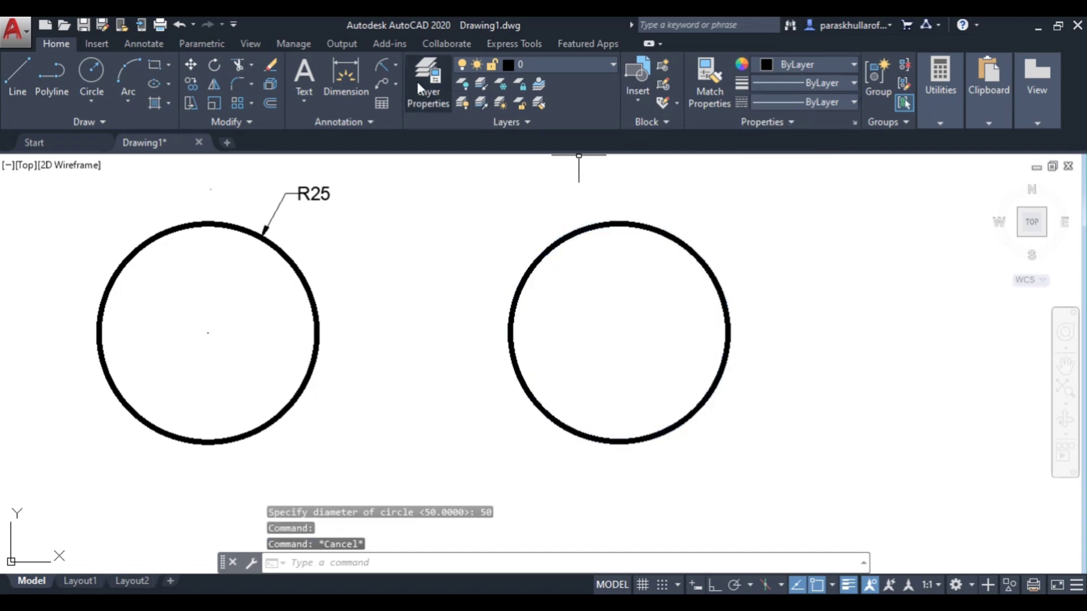
click(395, 67)
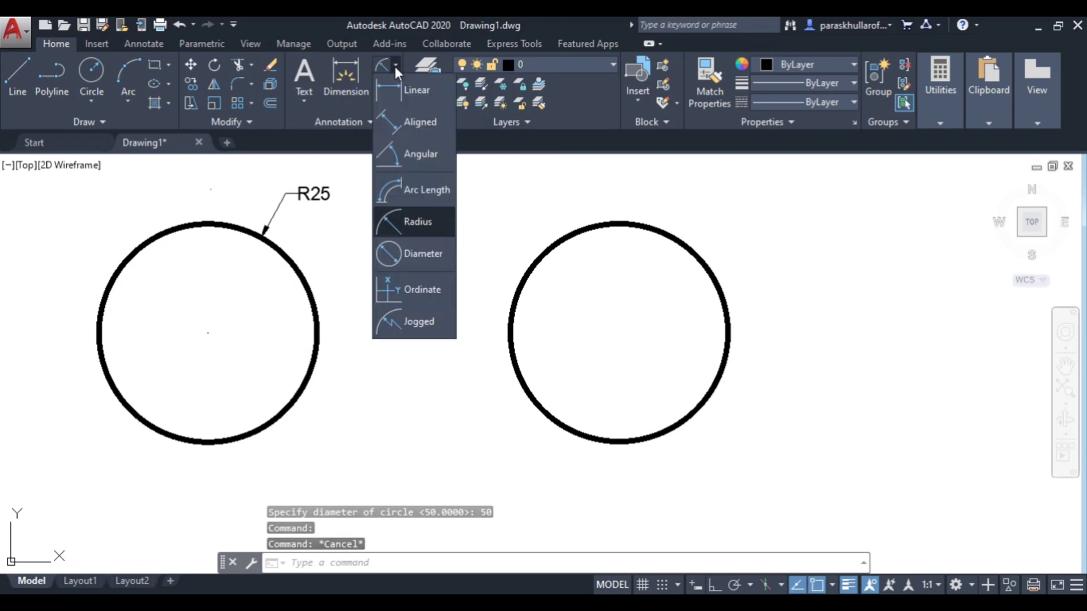
Add a Ø50 diameter dimension to the right circle, label placed above-right
click(420, 256)
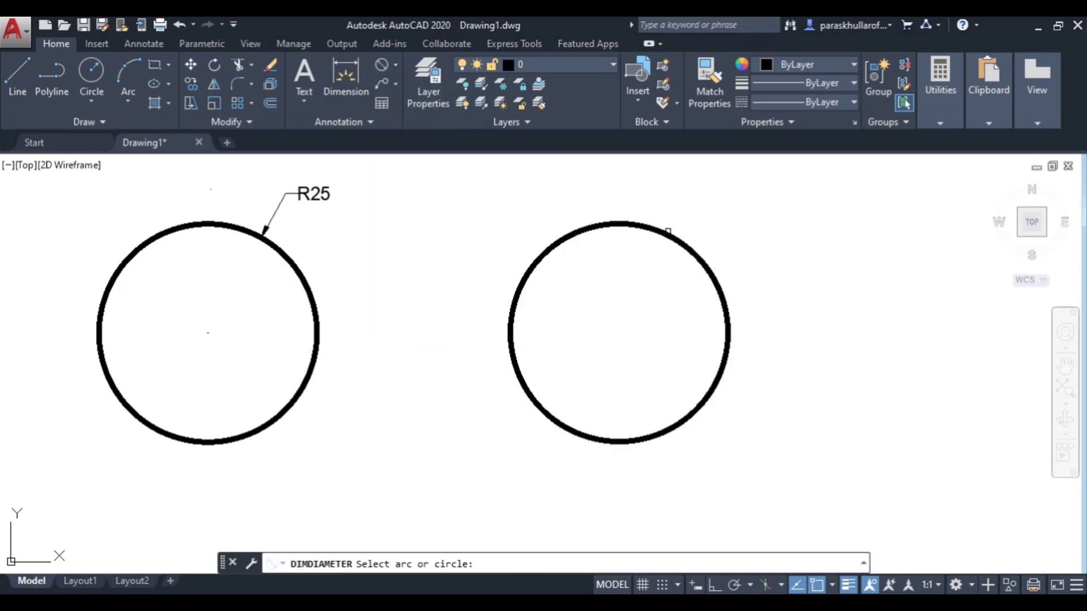
click(668, 231)
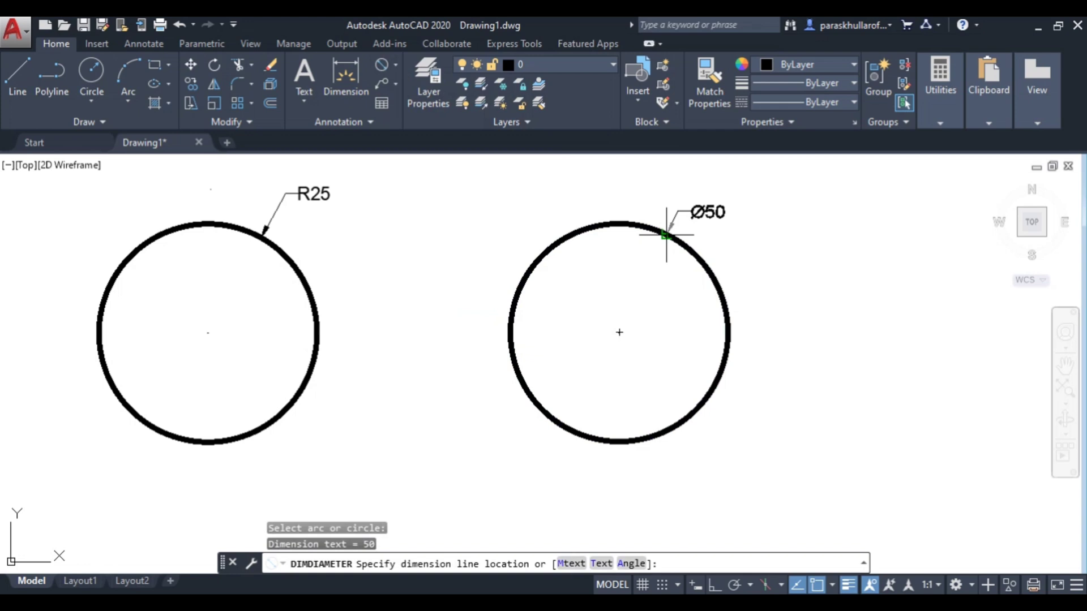
click(695, 205)
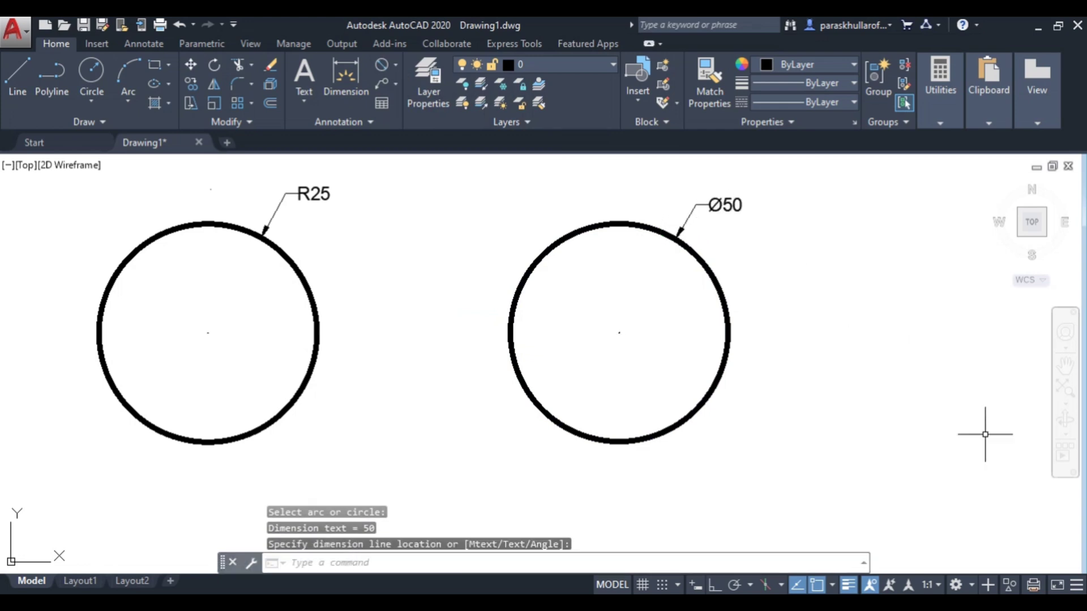